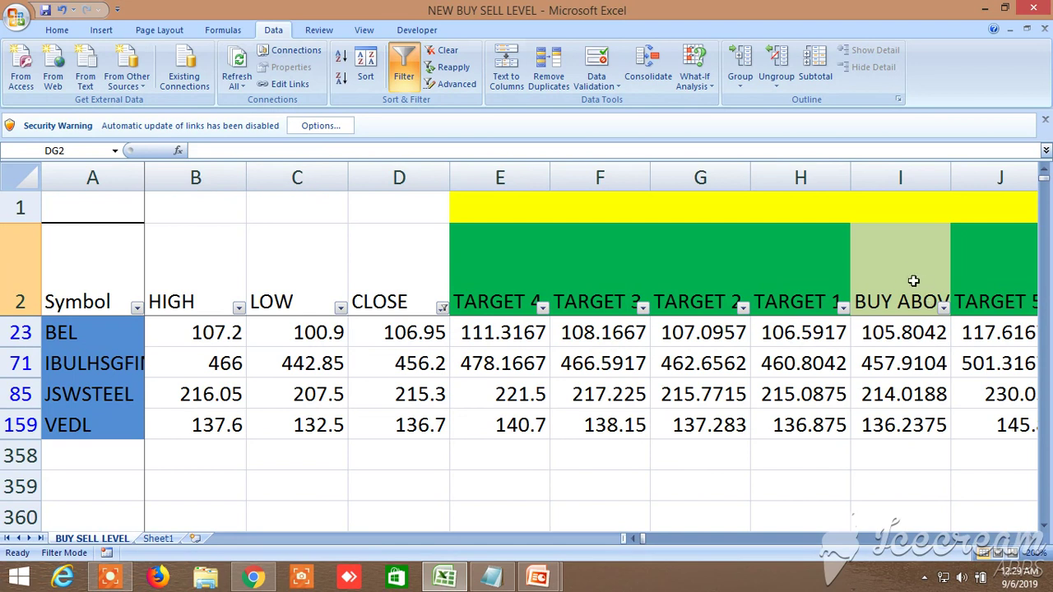
# - Examine the BUY ABOVE header and its green TARGET 1, TARGET 4 and TARGET 5 headers in row 2
pyautogui.click(906, 279)
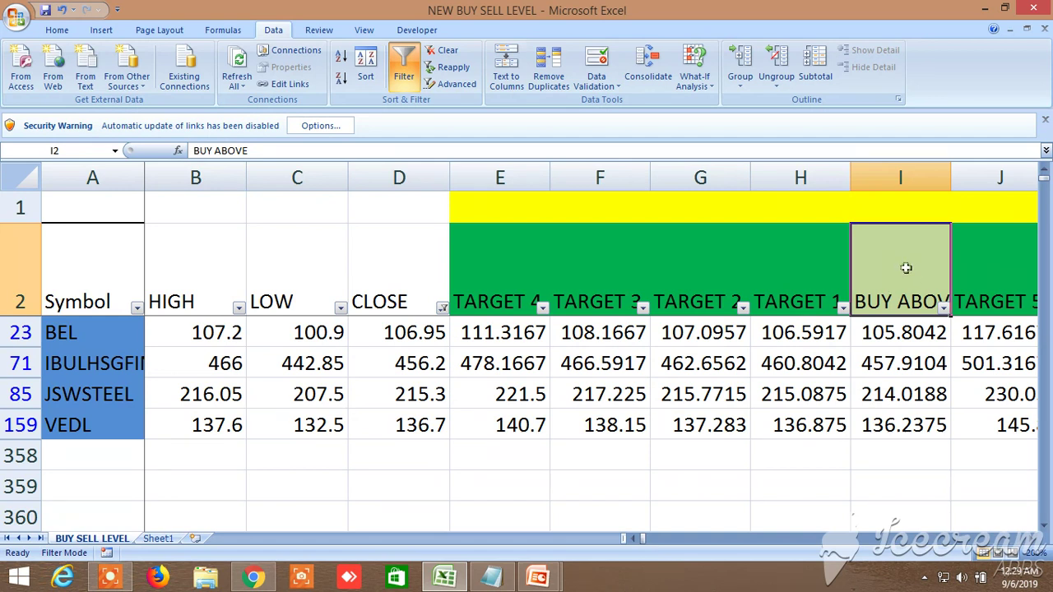
pyautogui.click(806, 275)
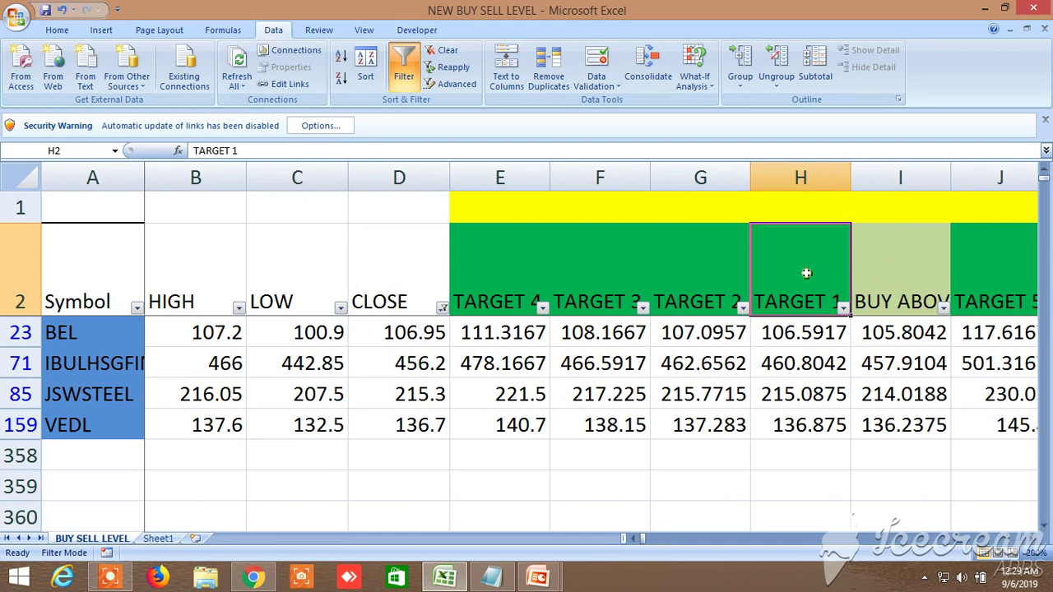
pyautogui.click(527, 277)
pyautogui.click(995, 284)
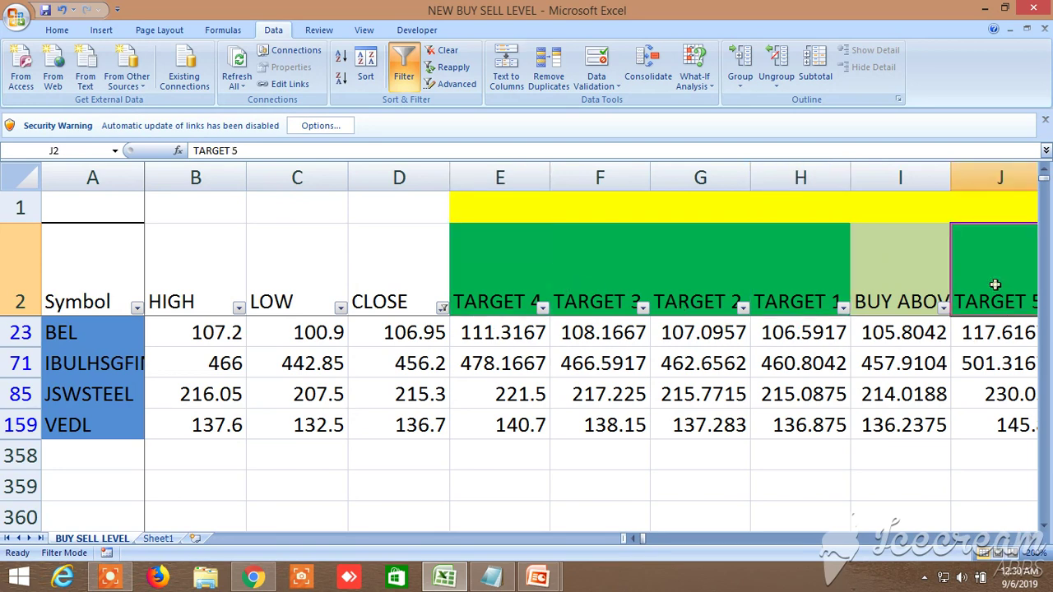
# - Examine the SELL BELOW header and its red TARGET 1, TARGET 4 and TARGET 5 headers in row 2
pyautogui.click(1033, 539)
pyautogui.click(1034, 539)
pyautogui.click(1033, 539)
pyautogui.click(1033, 539)
pyautogui.click(1033, 539)
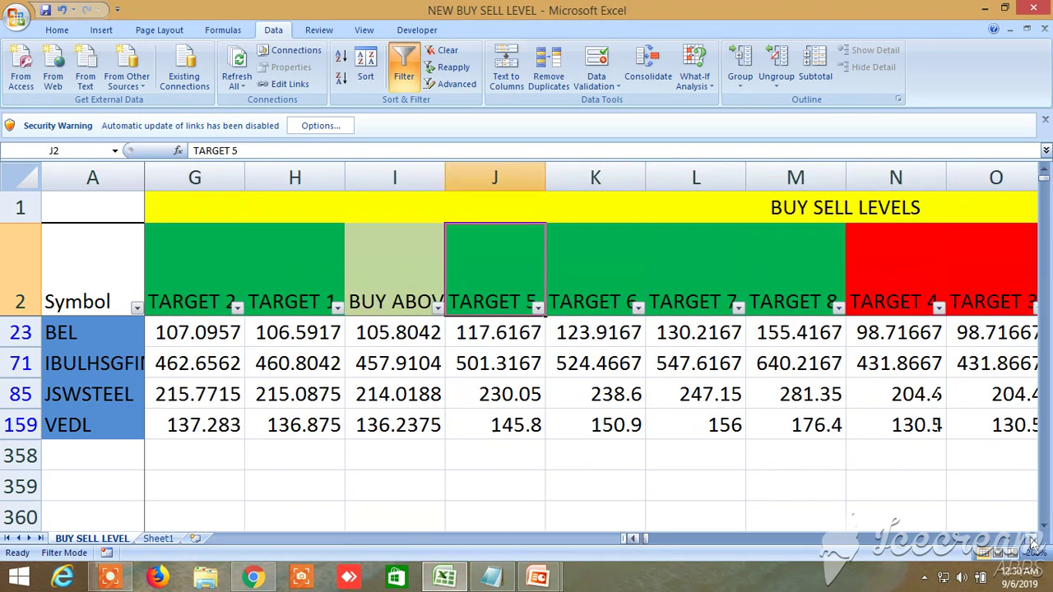
pyautogui.click(1033, 539)
pyautogui.click(1033, 539)
pyautogui.click(1033, 539)
pyautogui.click(1034, 539)
pyautogui.click(1033, 539)
pyautogui.click(1034, 539)
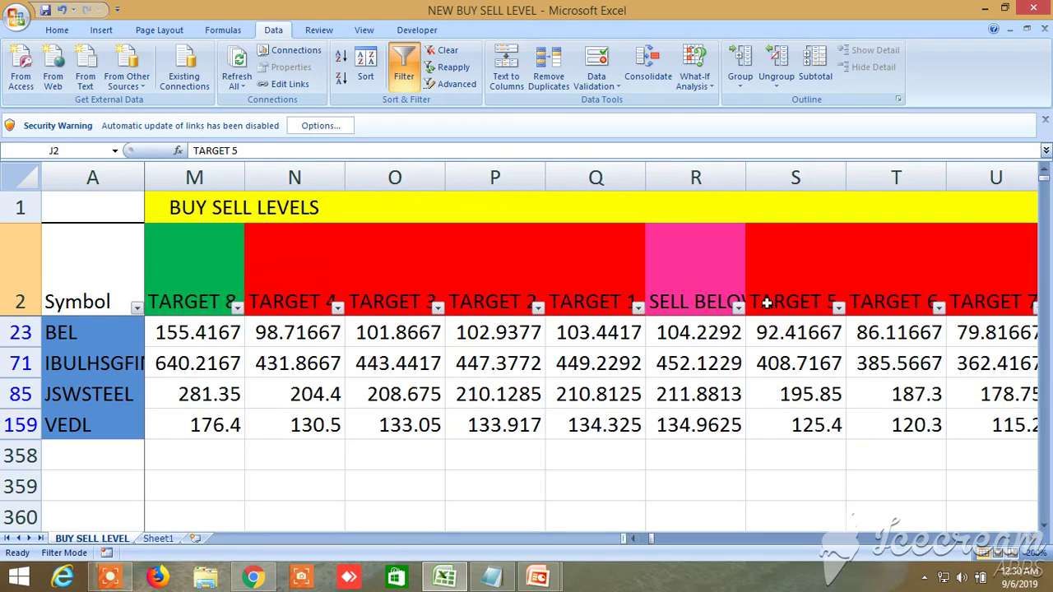
pyautogui.click(706, 279)
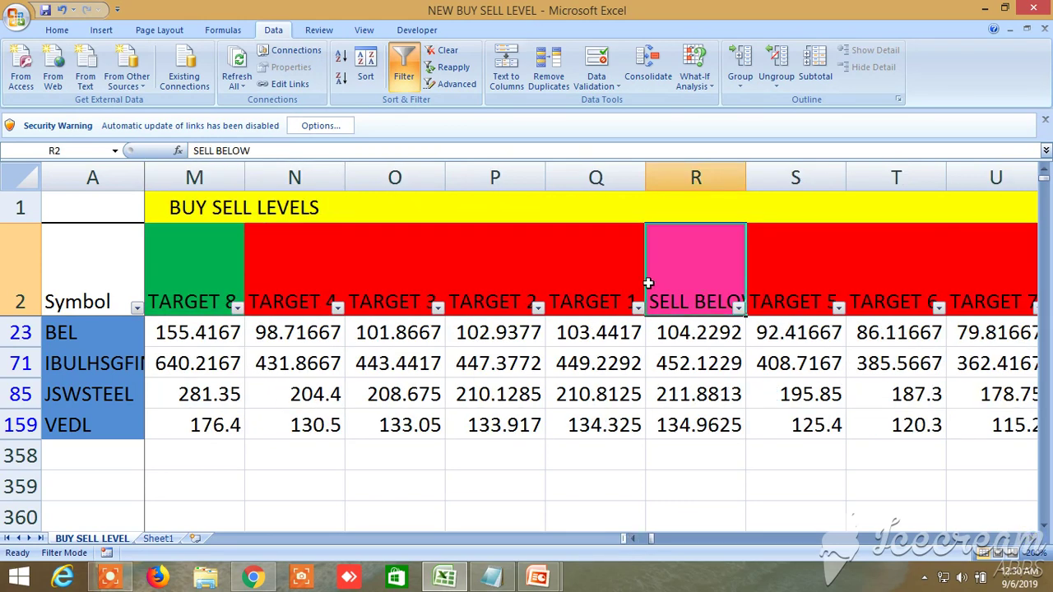
pyautogui.click(603, 284)
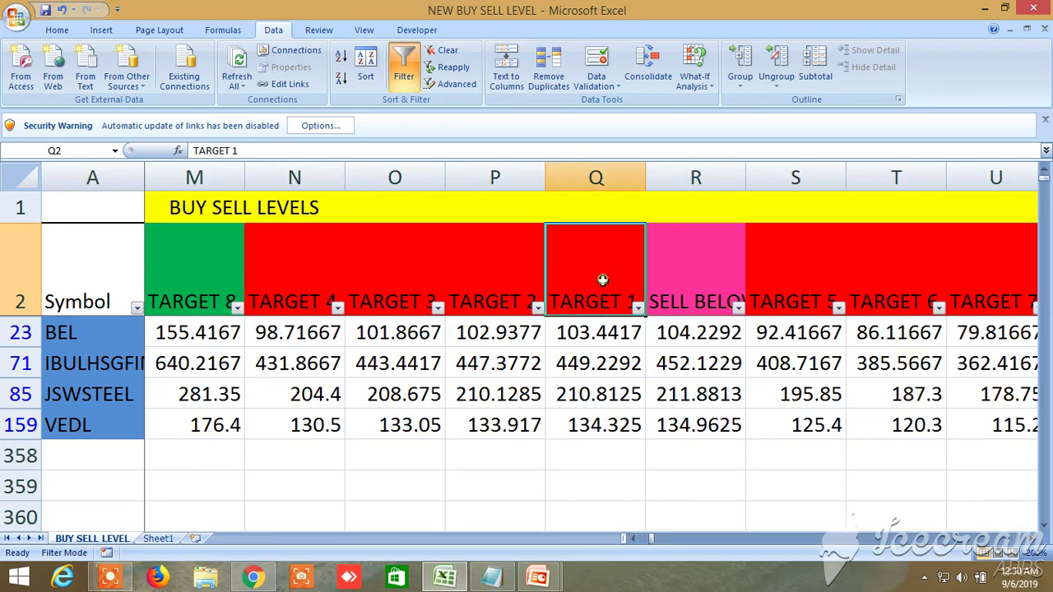
pyautogui.click(320, 279)
pyautogui.click(804, 262)
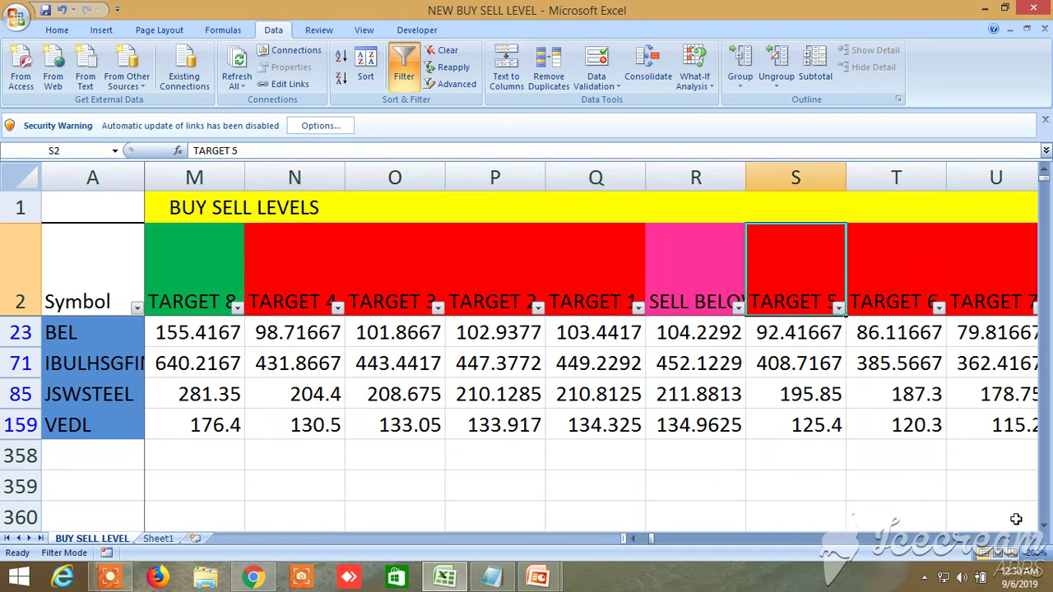
# - Review the LTP condition columns that compare each symbol's price with its buy, sell and target levels
pyautogui.hscroll(3, 1030, 538)
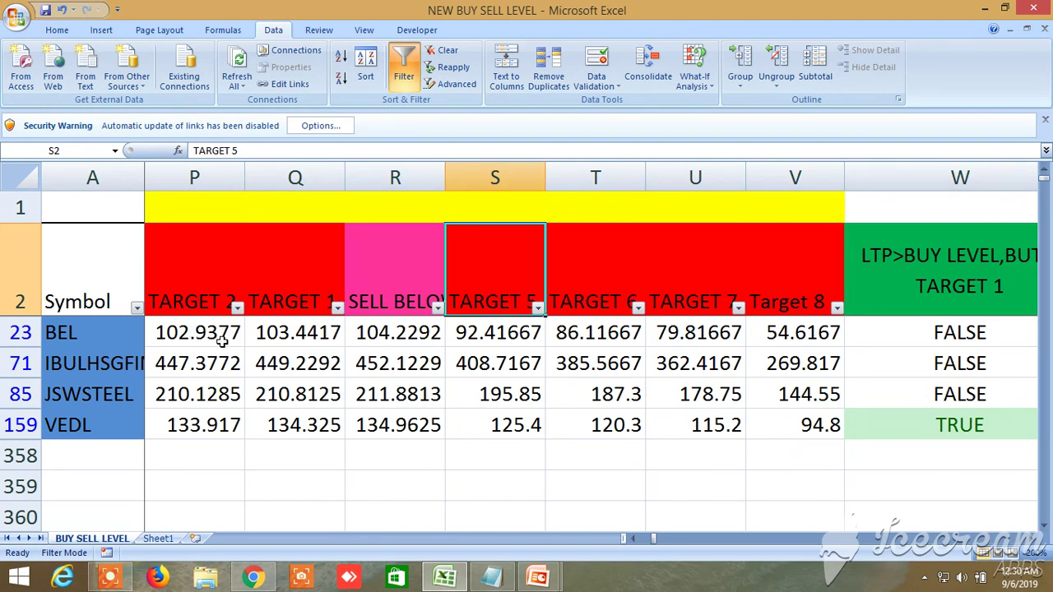
pyautogui.click(652, 541)
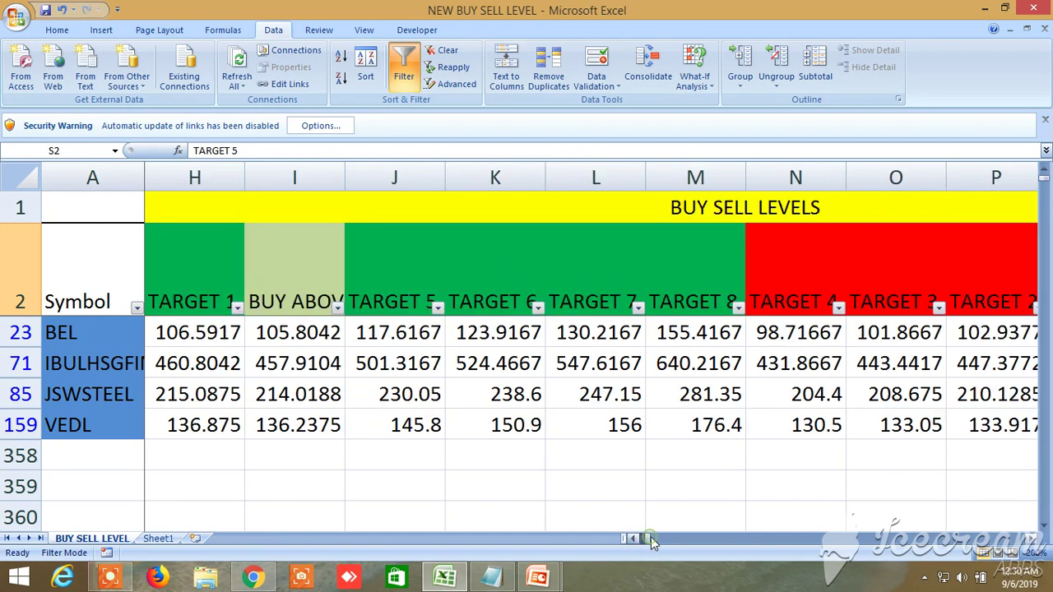
pyautogui.moveTo(649, 534)
pyautogui.mouseDown()
pyautogui.moveTo(678, 538)
pyautogui.moveTo(665, 543)
pyautogui.mouseUp()
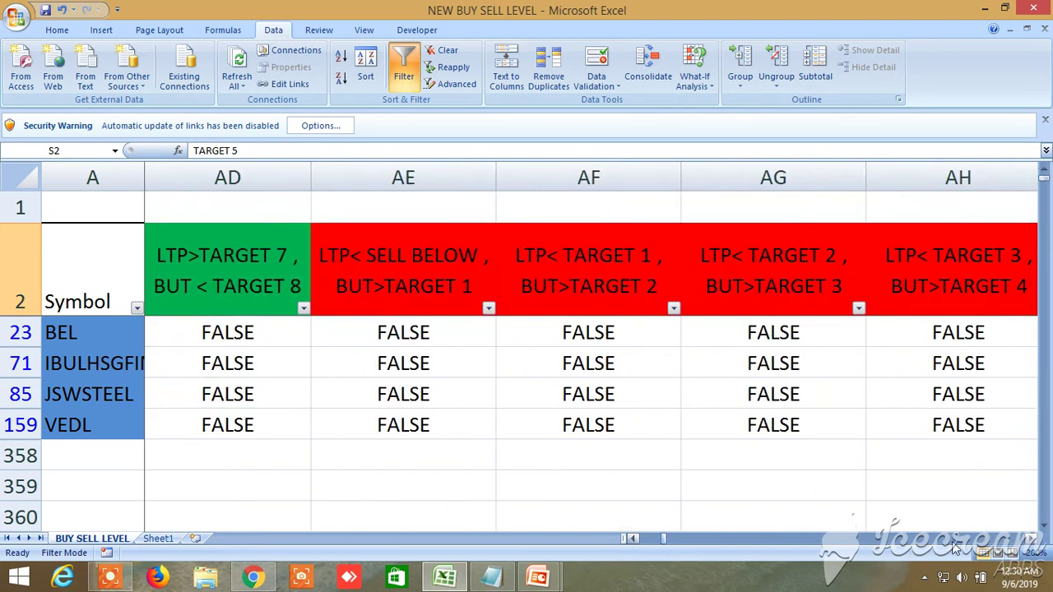
# - Review the ALTERNATIVE BUY SELL LEVELS section, from BUY ABOVE and its targets through SELL BELOW and its targets
pyautogui.moveTo(1032, 539); pyautogui.dragTo(1033, 545)
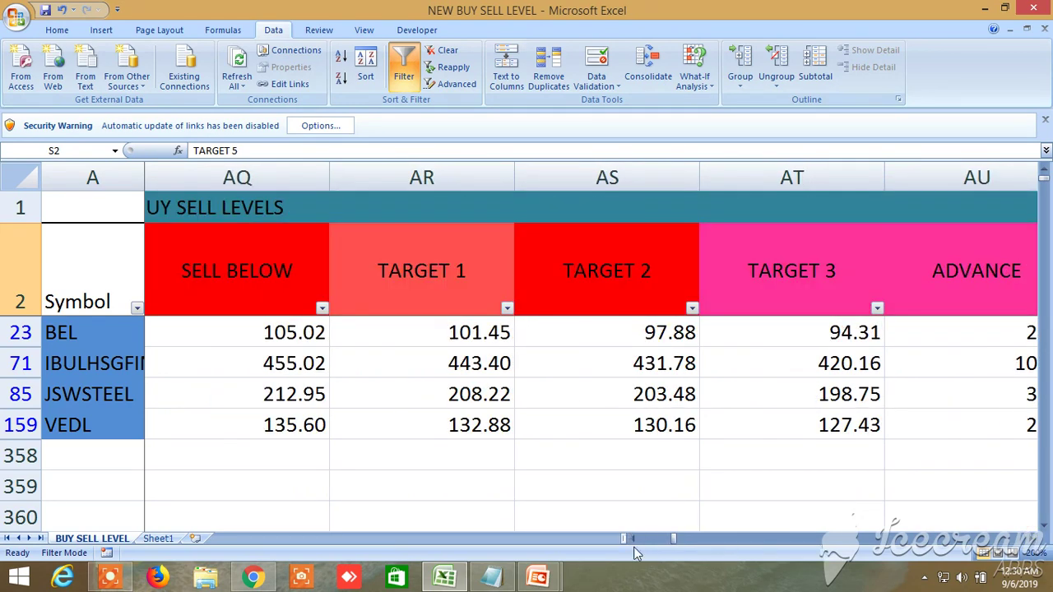
pyautogui.moveTo(631, 540); pyautogui.dragTo(629, 541)
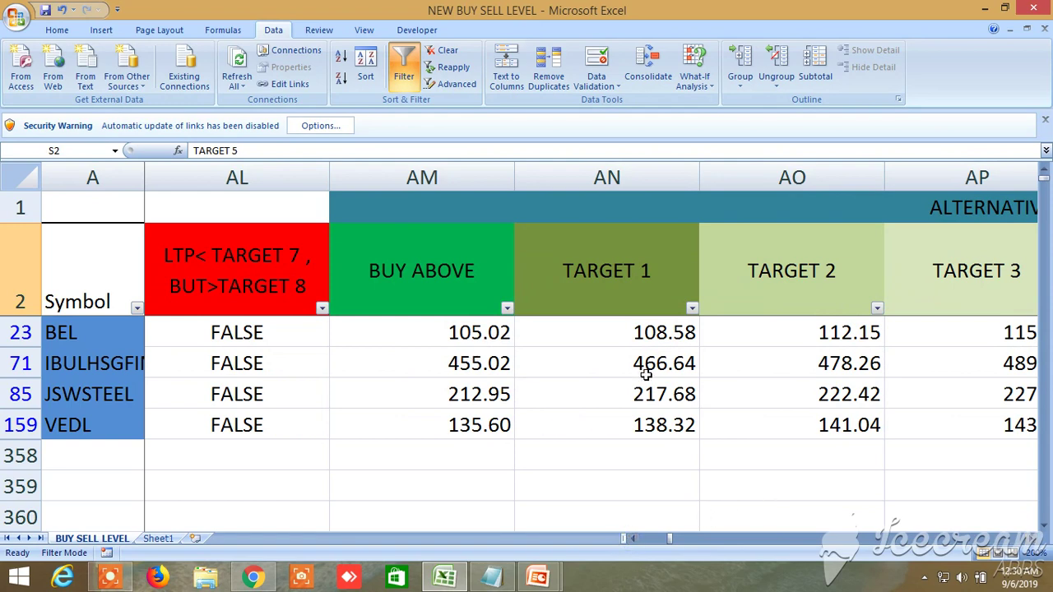
pyautogui.click(1033, 540)
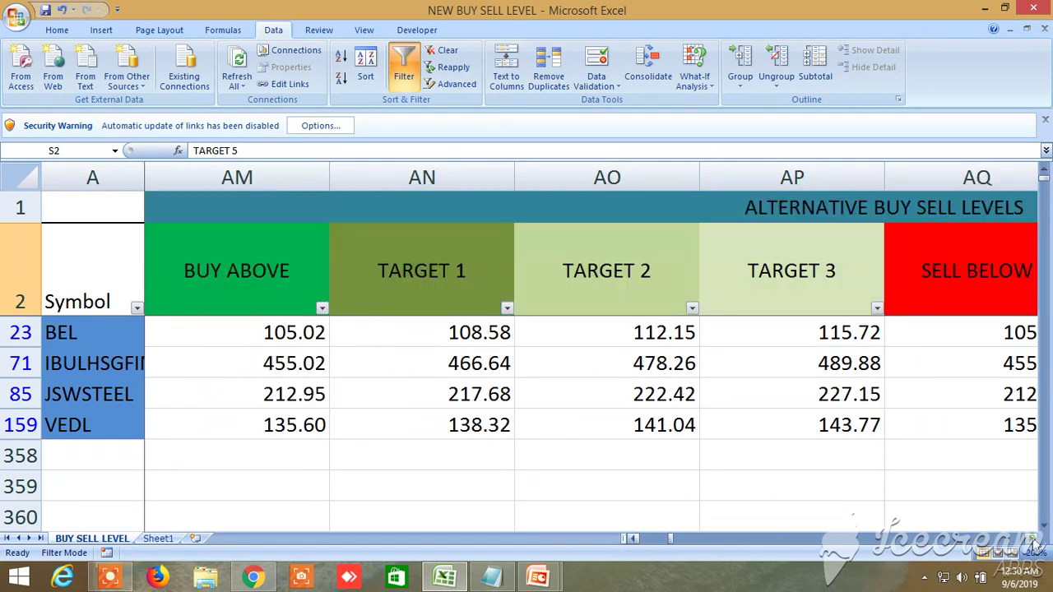
pyautogui.click(1033, 540)
pyautogui.click(1034, 540)
pyautogui.click(1035, 540)
pyautogui.click(1034, 539)
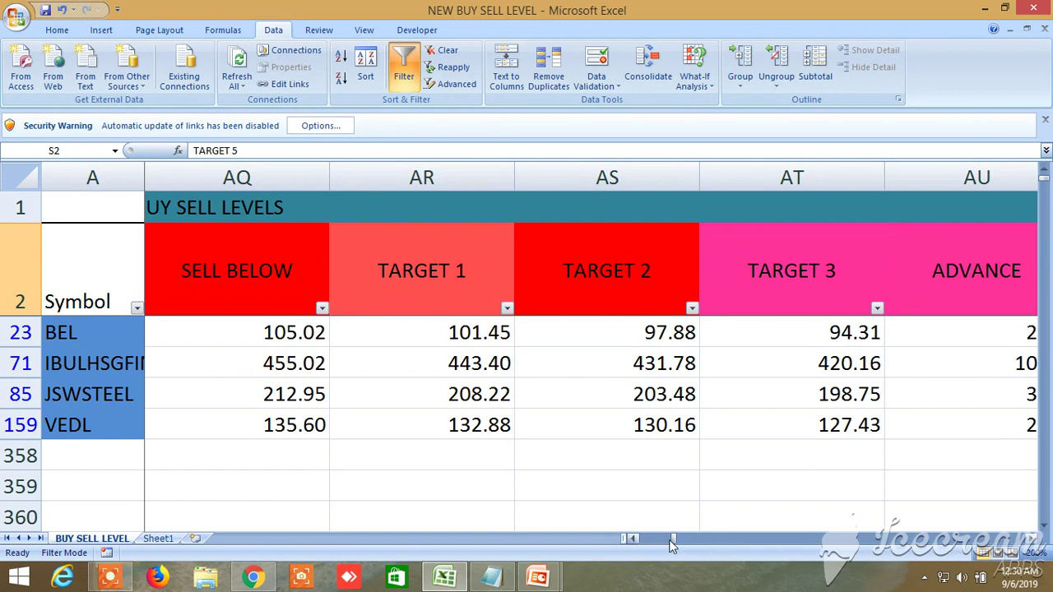
pyautogui.moveTo(670, 543); pyautogui.dragTo(668, 543)
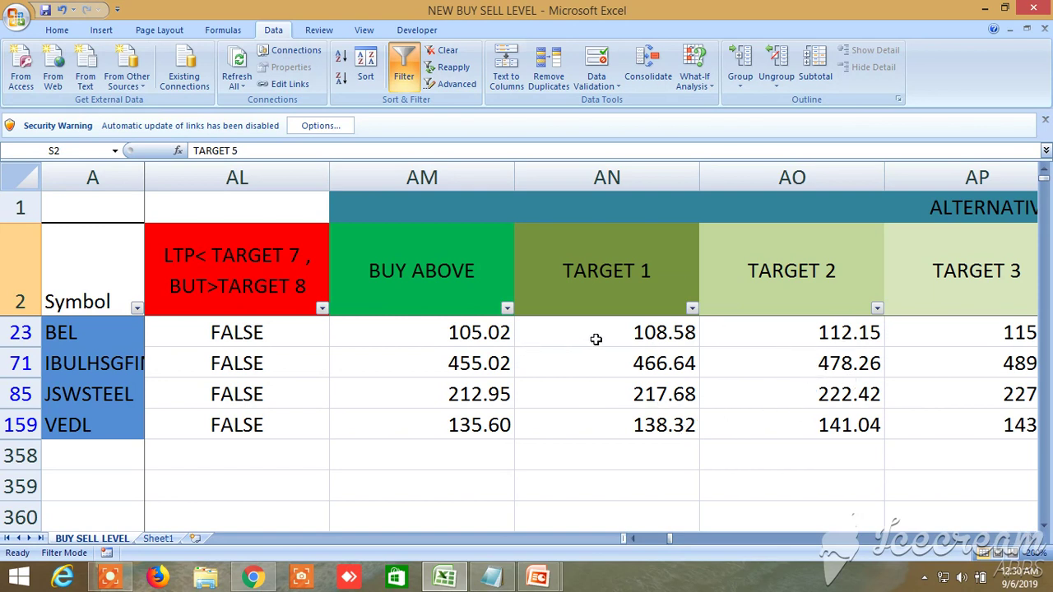
# - Inspect the formulas behind BEL's alternative BUY ABOVE and TARGET 1 levels
pyautogui.click(486, 334)
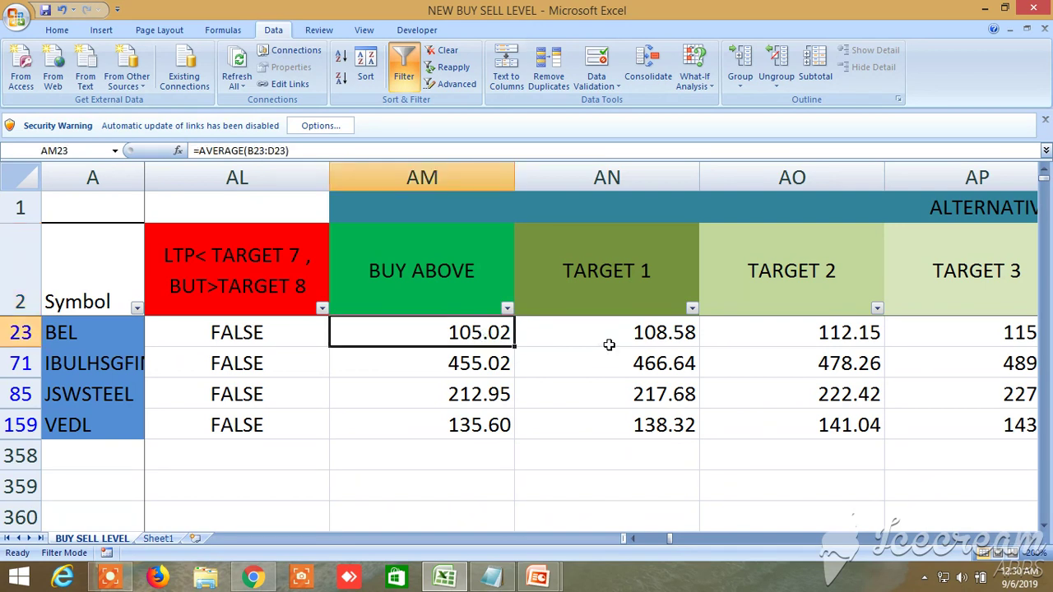
pyautogui.click(595, 334)
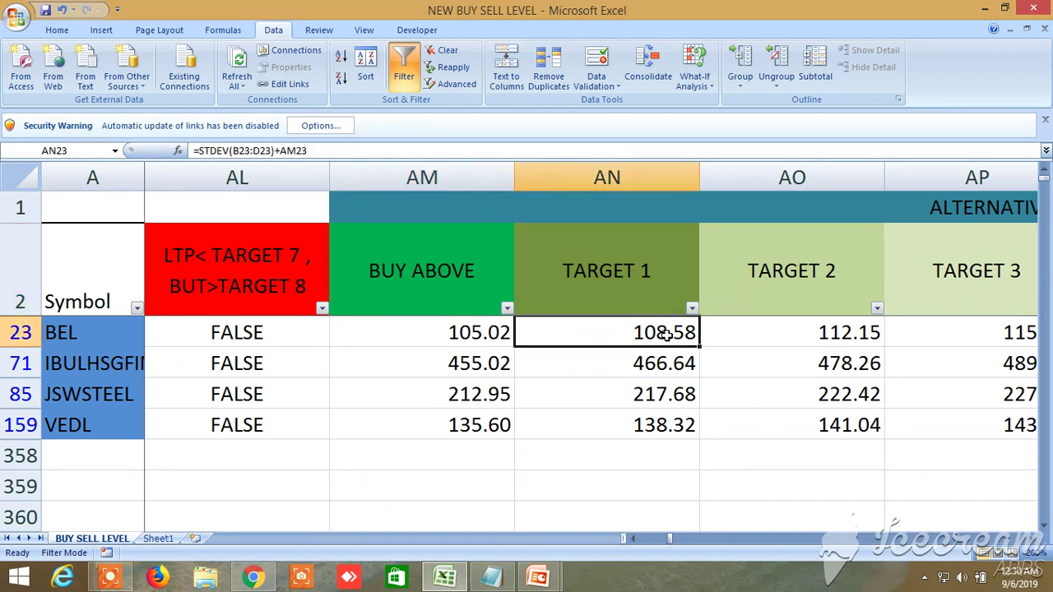
# - Turn off the filter on the BUY SELL LEVEL sheet so that every symbol row is listed
pyautogui.click(670, 476)
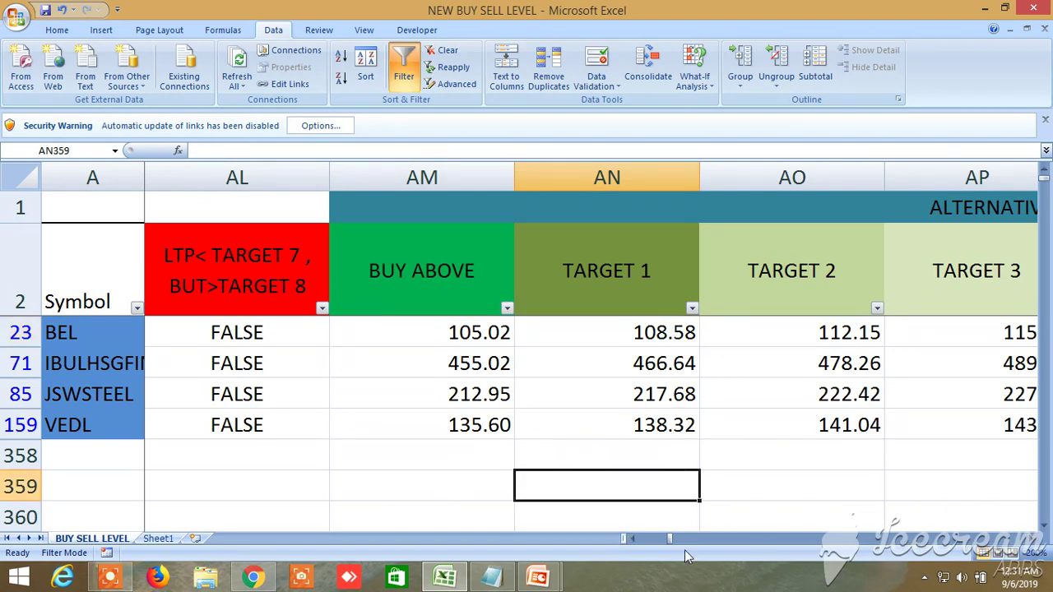
pyautogui.moveTo(670, 538); pyautogui.dragTo(635, 539)
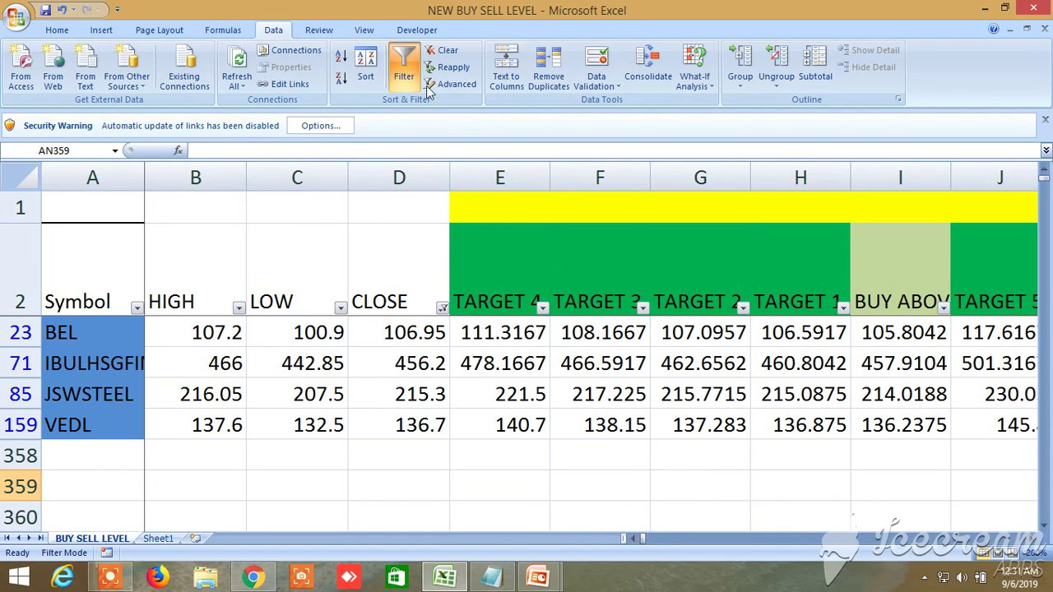
pyautogui.click(403, 70)
# - Look through the full symbol list, including the blue and dark red stock rows, the commodities and the indices
pyautogui.scroll(-20, 268, 389)
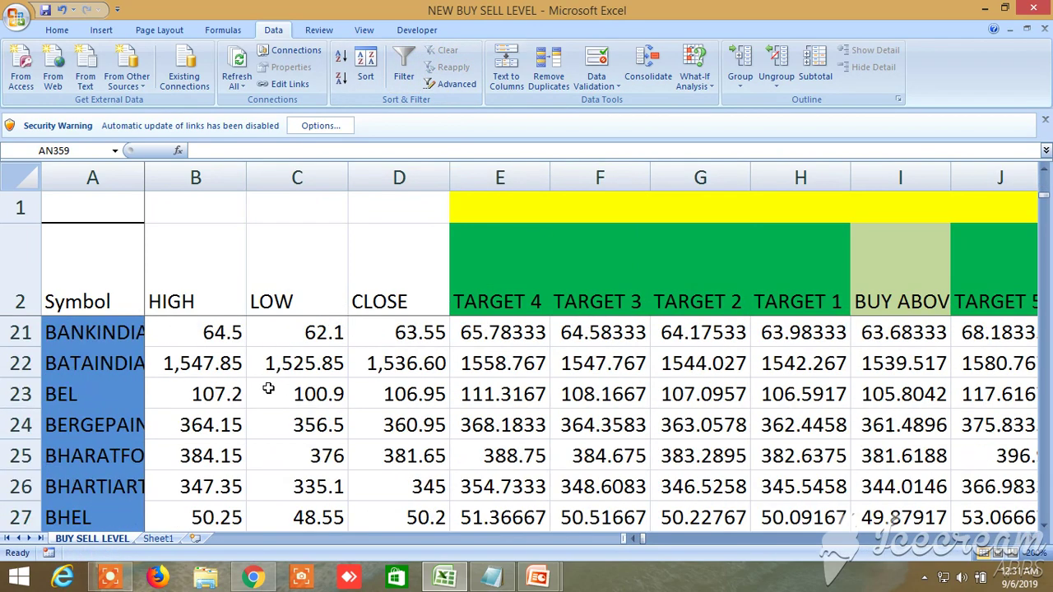
pyautogui.scroll(-20, 269, 389)
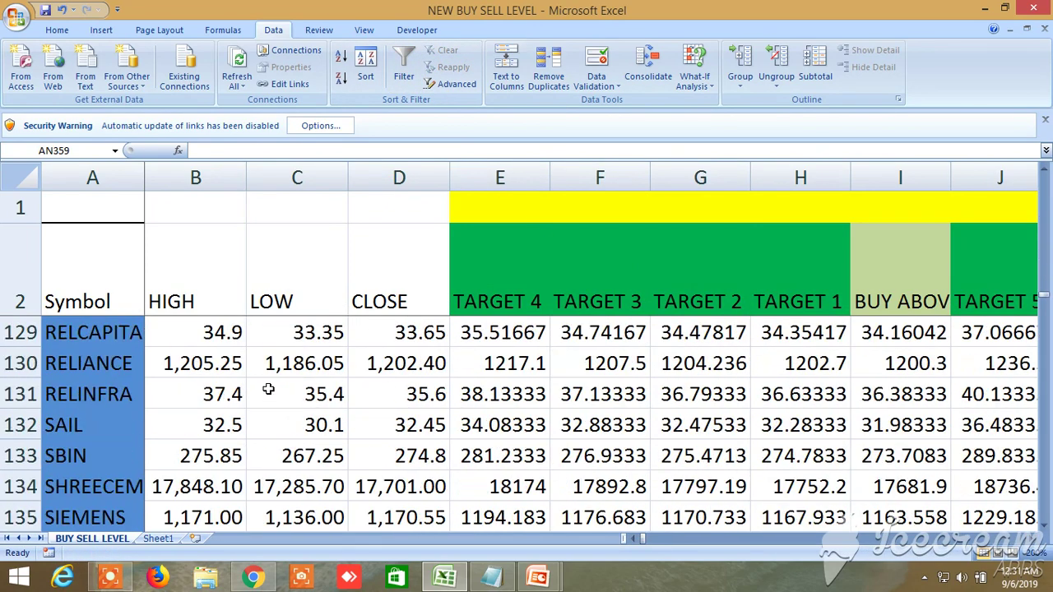
pyautogui.scroll(-16, 268, 388)
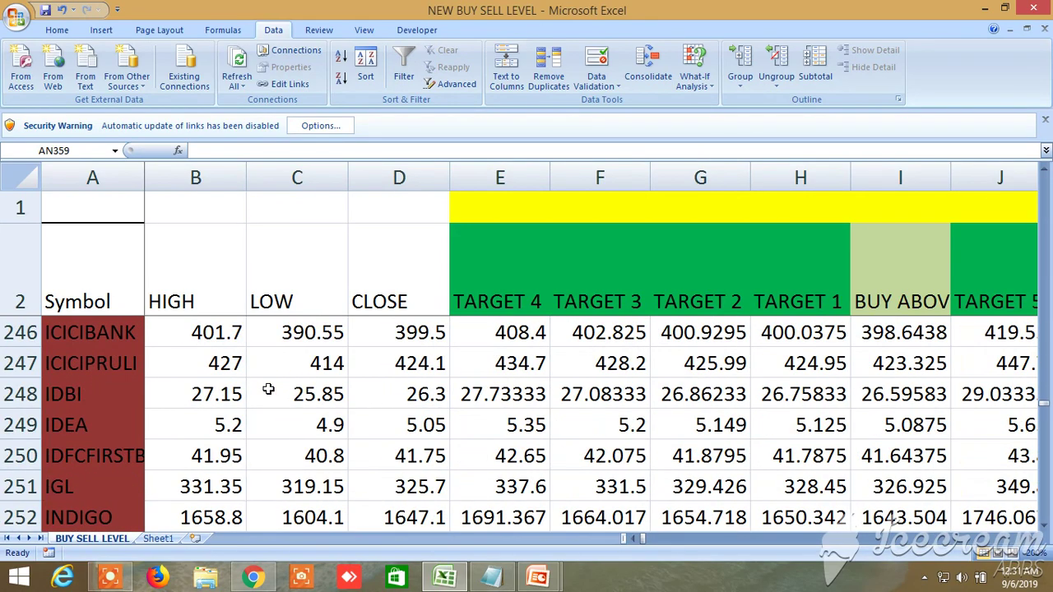
pyautogui.scroll(-20, 268, 389)
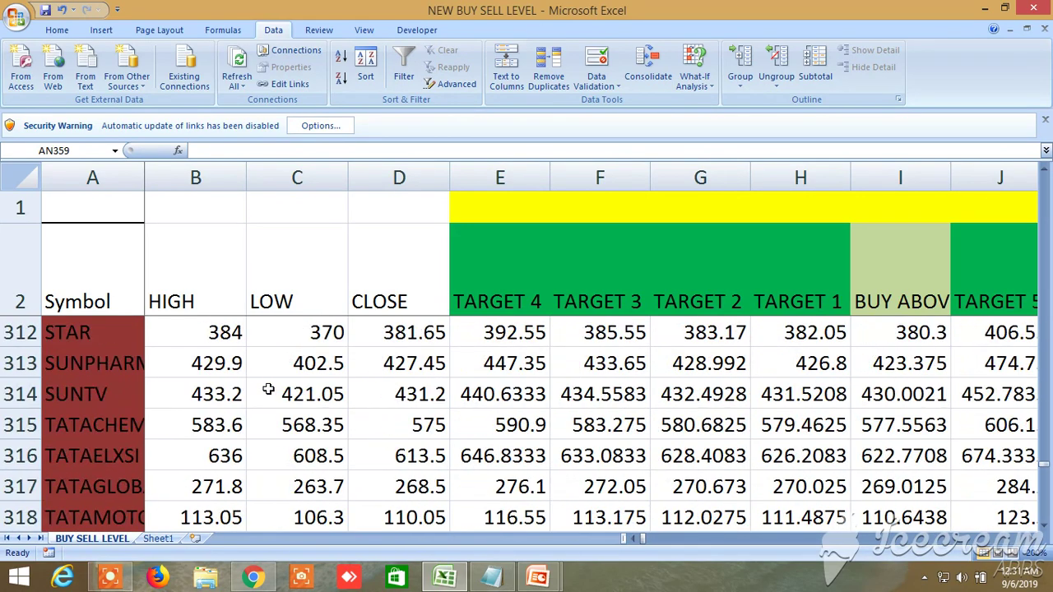
pyautogui.scroll(-10, 268, 388)
pyautogui.scroll(16, 269, 388)
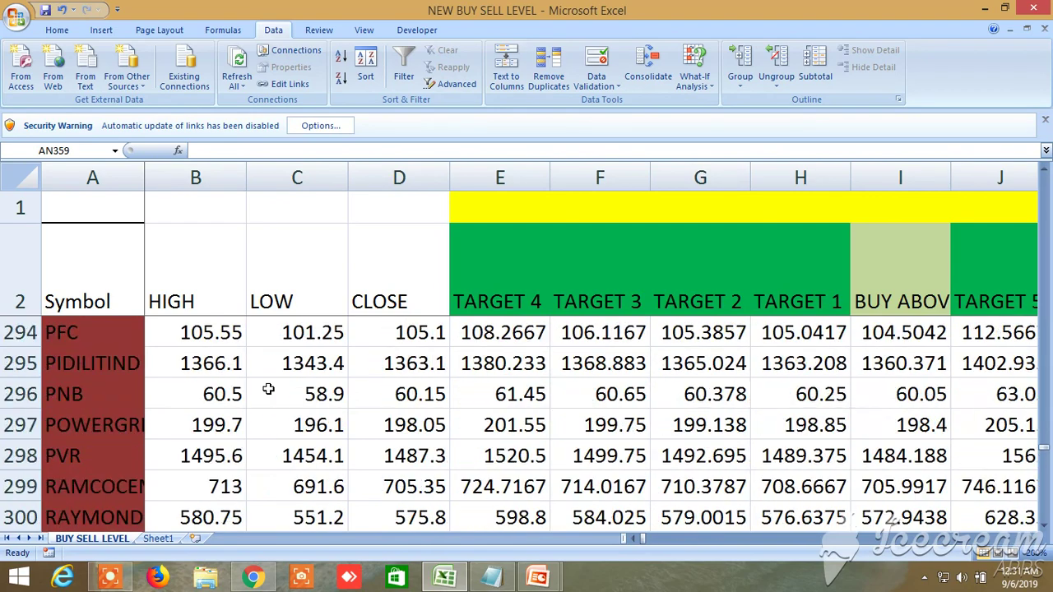
pyautogui.scroll(20, 269, 388)
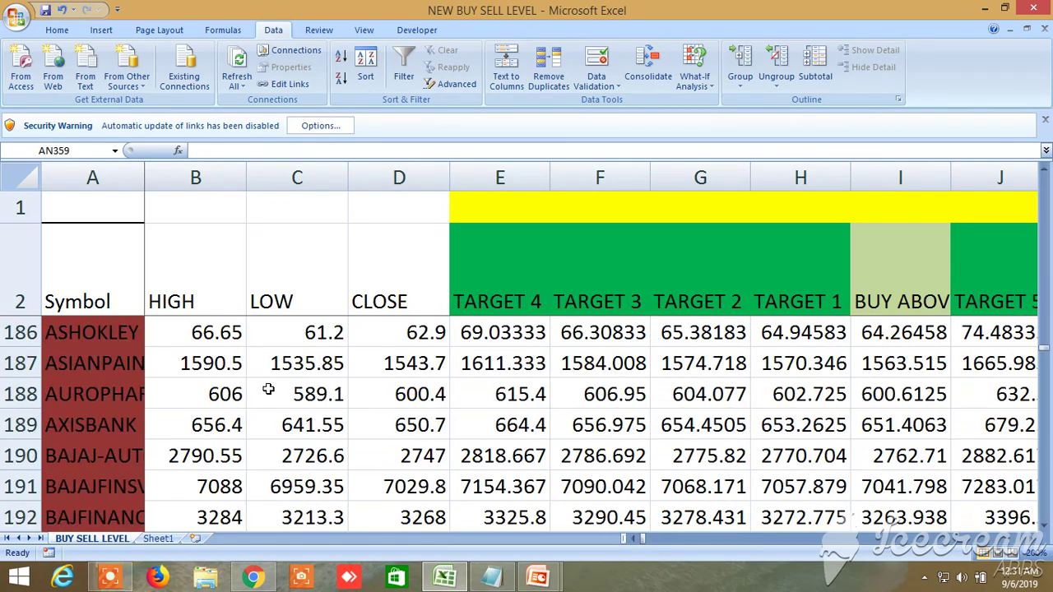
pyautogui.scroll(9, 269, 389)
pyautogui.scroll(1, 268, 389)
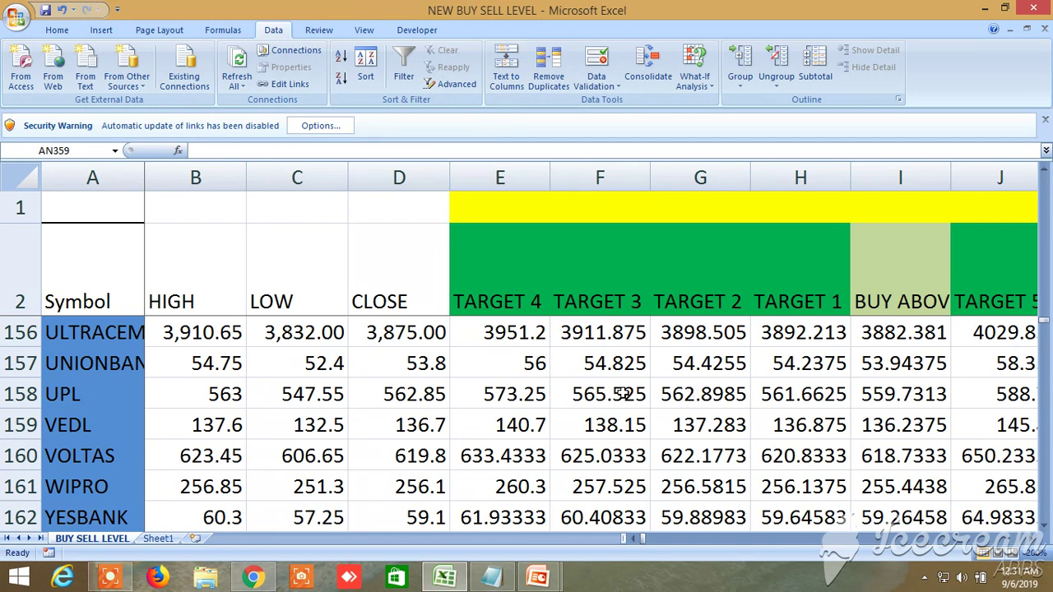
pyautogui.scroll(3, 623, 394)
pyautogui.scroll(-6, 623, 394)
pyautogui.scroll(-5, 624, 395)
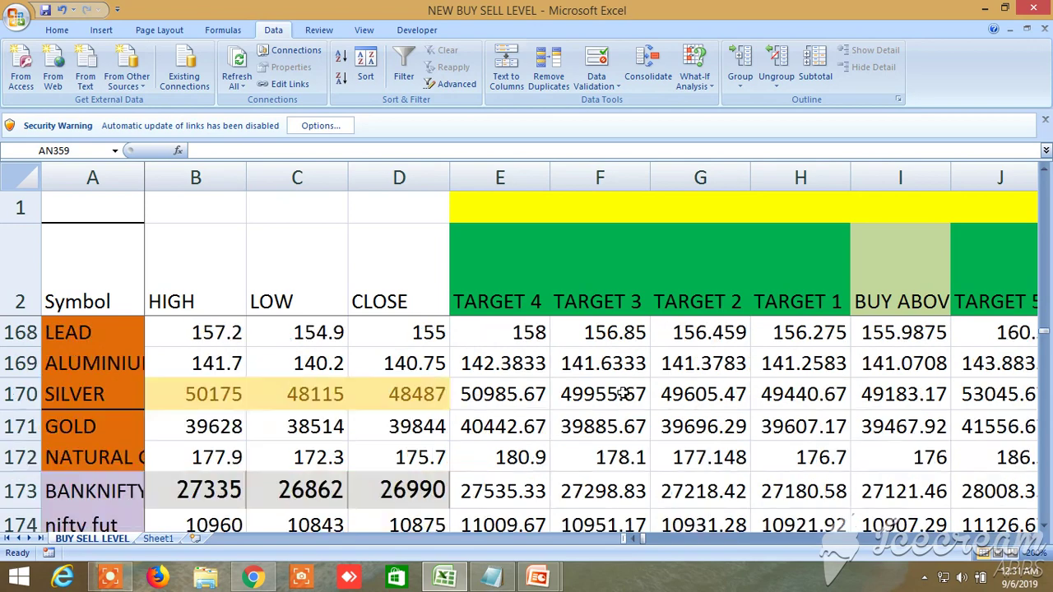
pyautogui.scroll(3, 624, 394)
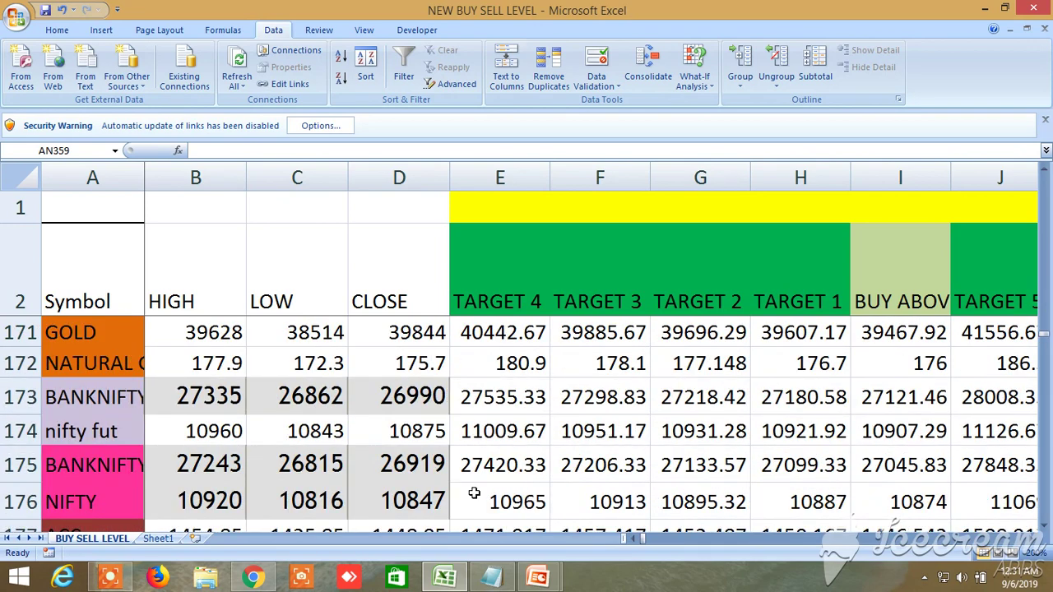
# - Examine the BANKNIFTY FUT, nifty fut, BANKNIFTY and NIFTY rows across their level columns, and the commodity rows above them
pyautogui.click(107, 400)
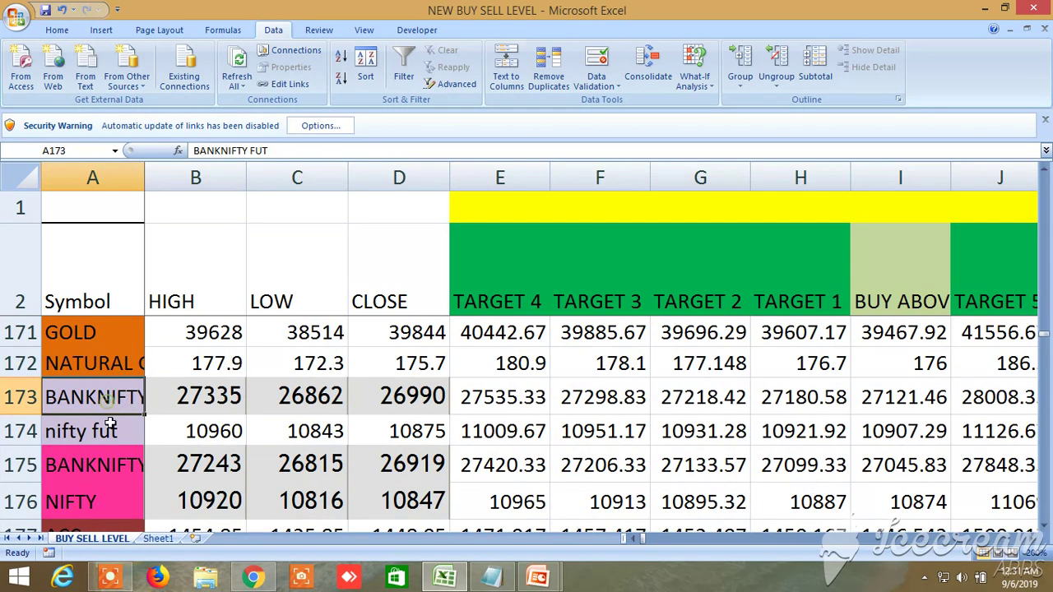
pyautogui.click(110, 428)
pyautogui.click(106, 463)
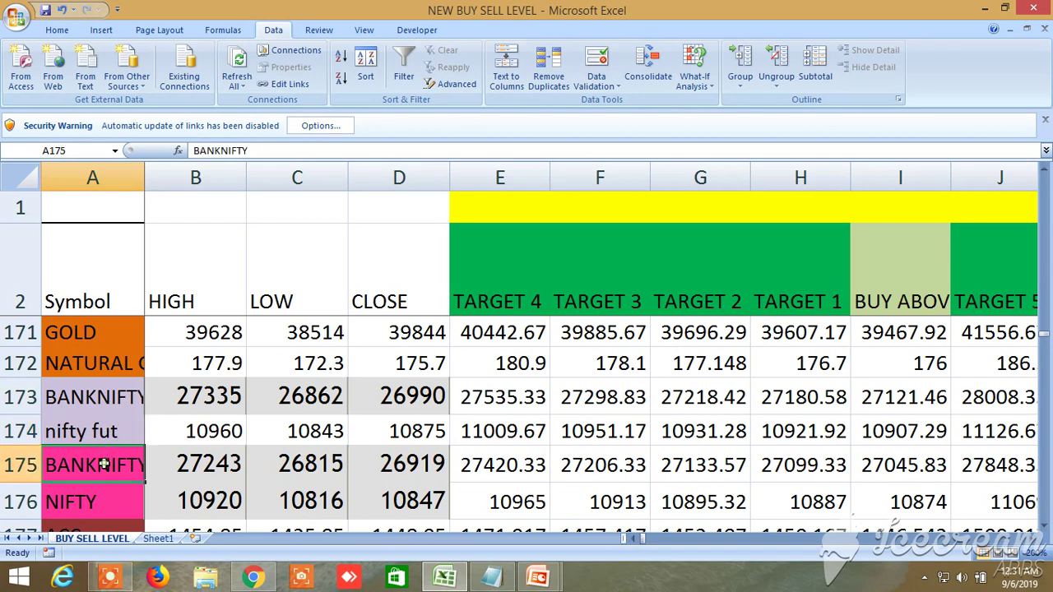
pyautogui.click(85, 502)
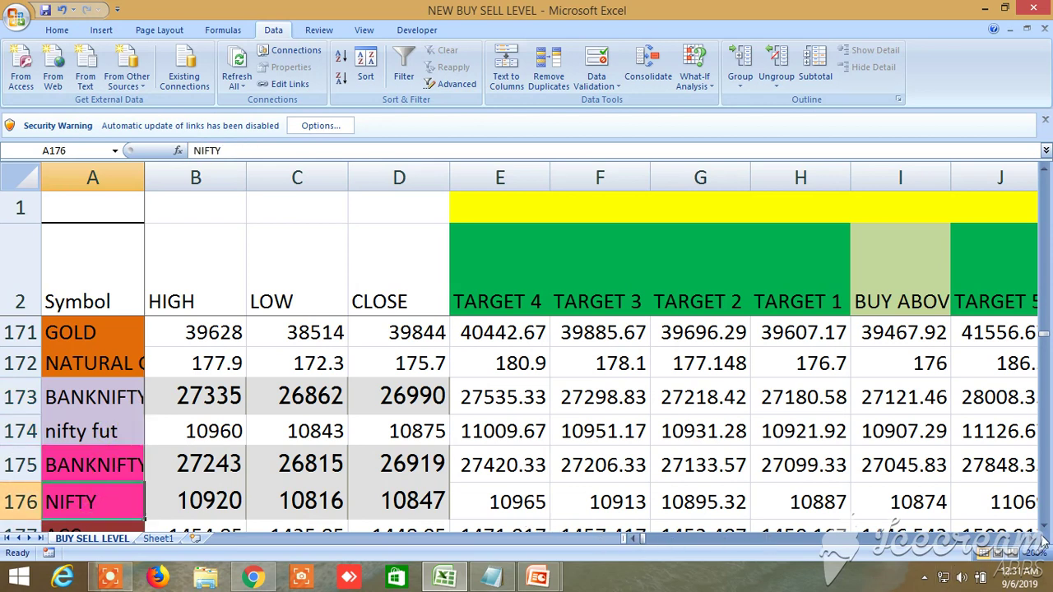
pyautogui.click(1033, 539)
pyautogui.click(1033, 539)
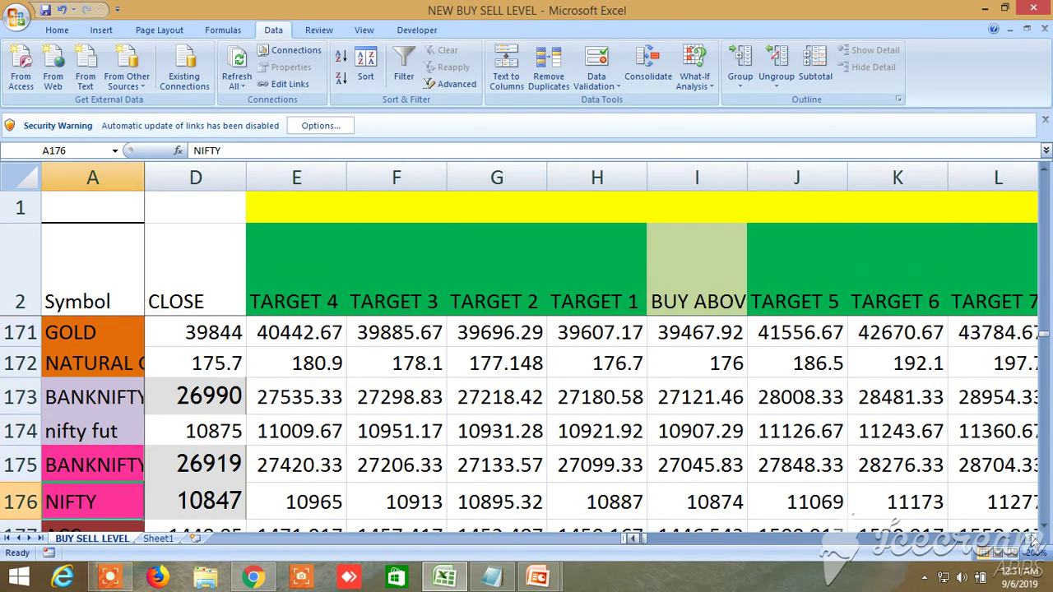
pyautogui.moveTo(1033, 539); pyautogui.dragTo(1033, 539)
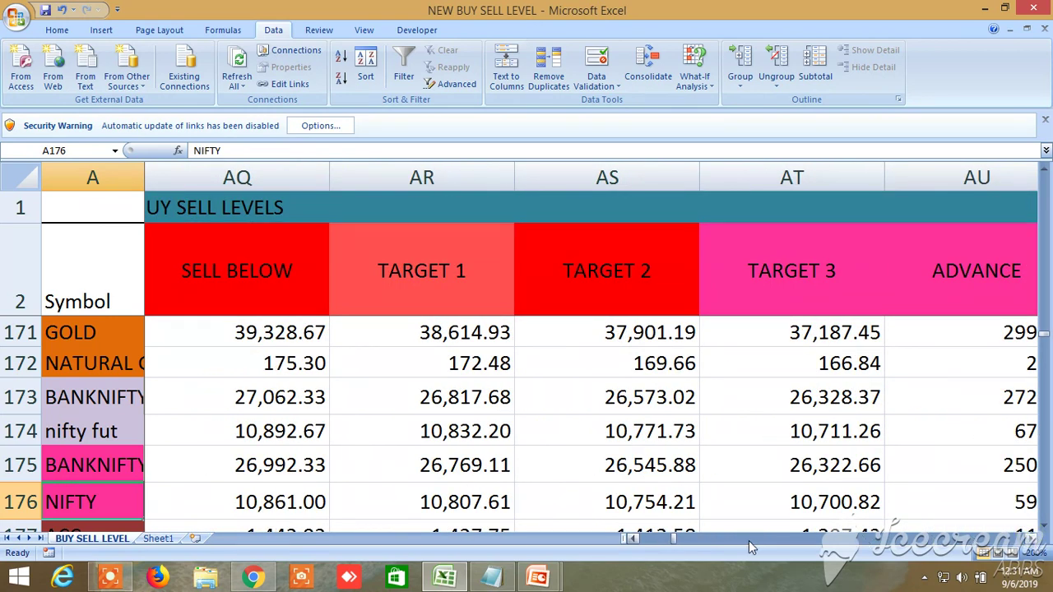
pyautogui.moveTo(668, 539); pyautogui.dragTo(599, 539)
pyautogui.scroll(3, 317, 432)
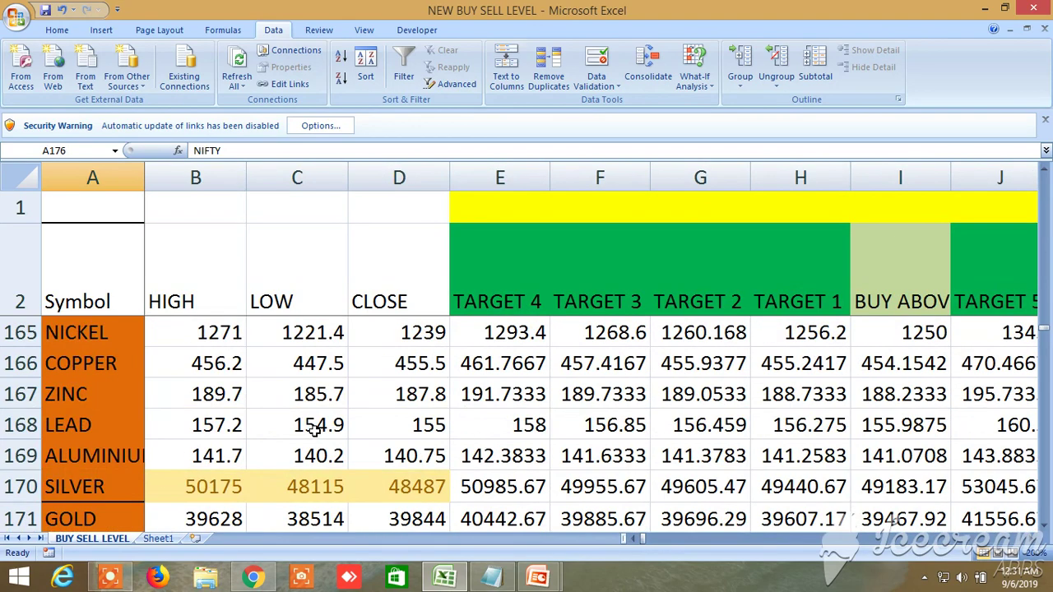
# - Look over the commodity rows from CRUDEOIL to NATURAL GAS, comparing their HIGH, LOW and CLOSE columns with the alternative sell levels
pyautogui.scroll(-1, 315, 432)
pyautogui.scroll(1, 315, 431)
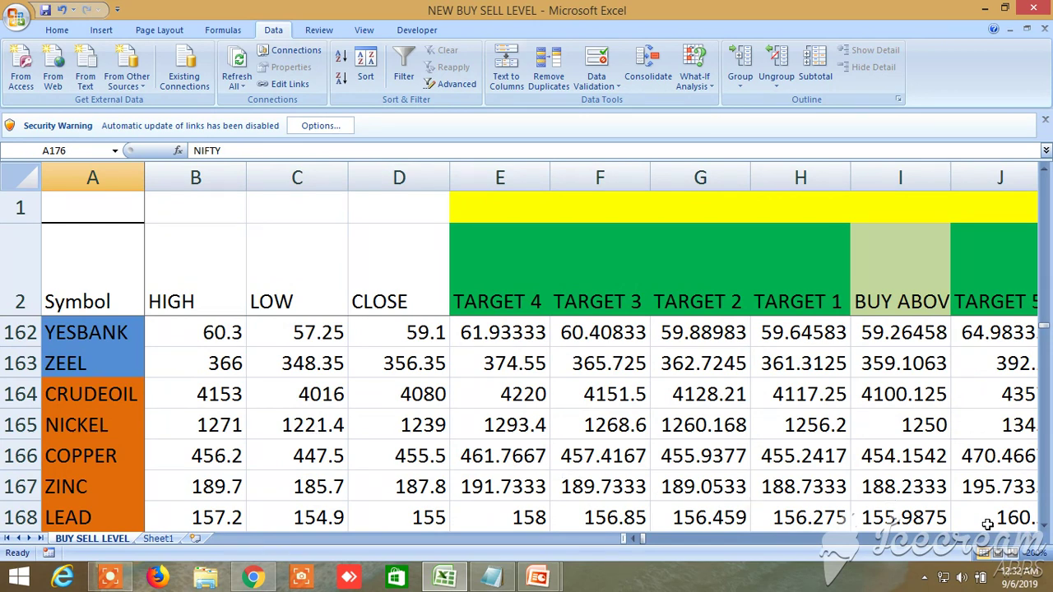
pyautogui.click(1046, 522)
pyautogui.click(1046, 521)
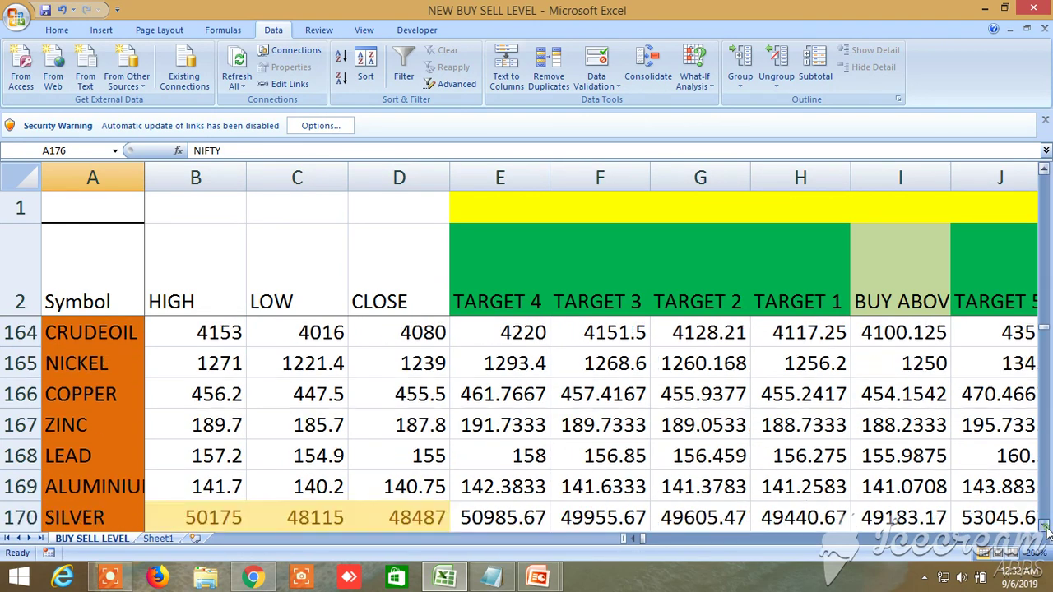
pyautogui.moveTo(1033, 538); pyautogui.dragTo(1032, 545)
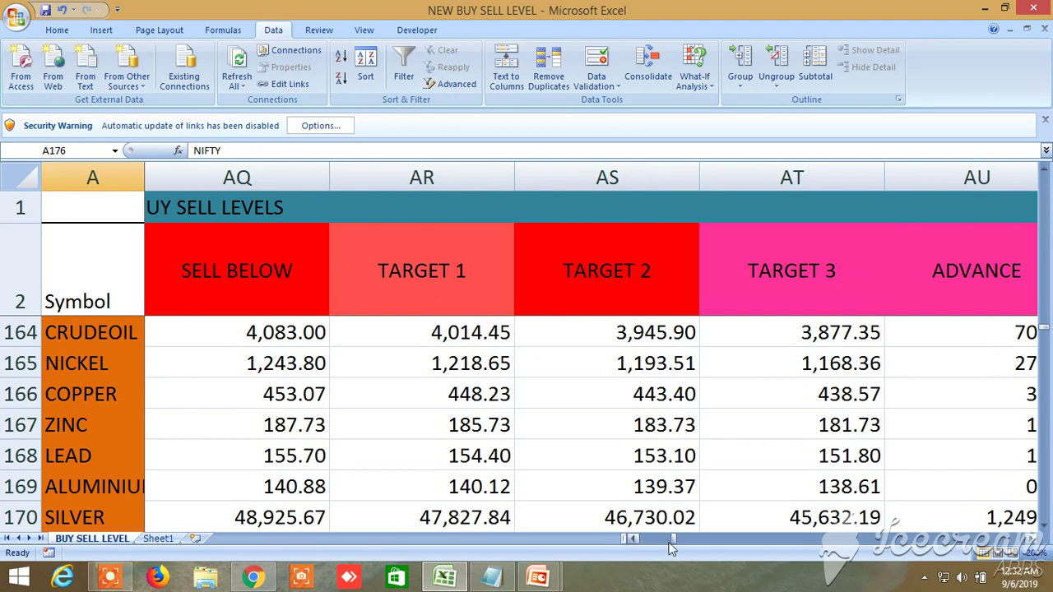
pyautogui.moveTo(678, 543); pyautogui.dragTo(642, 543)
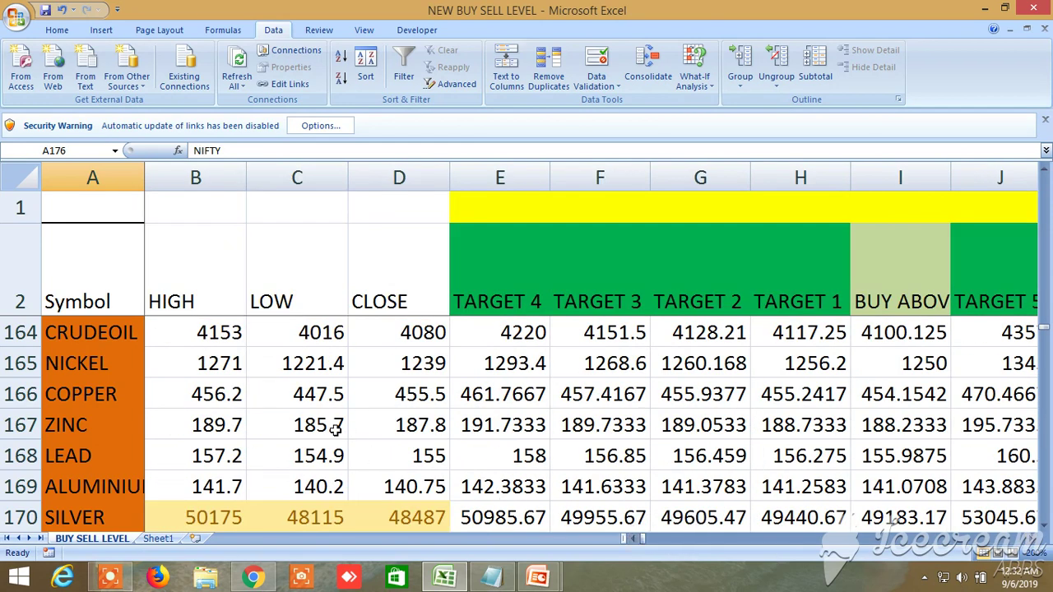
pyautogui.scroll(-1, 335, 428)
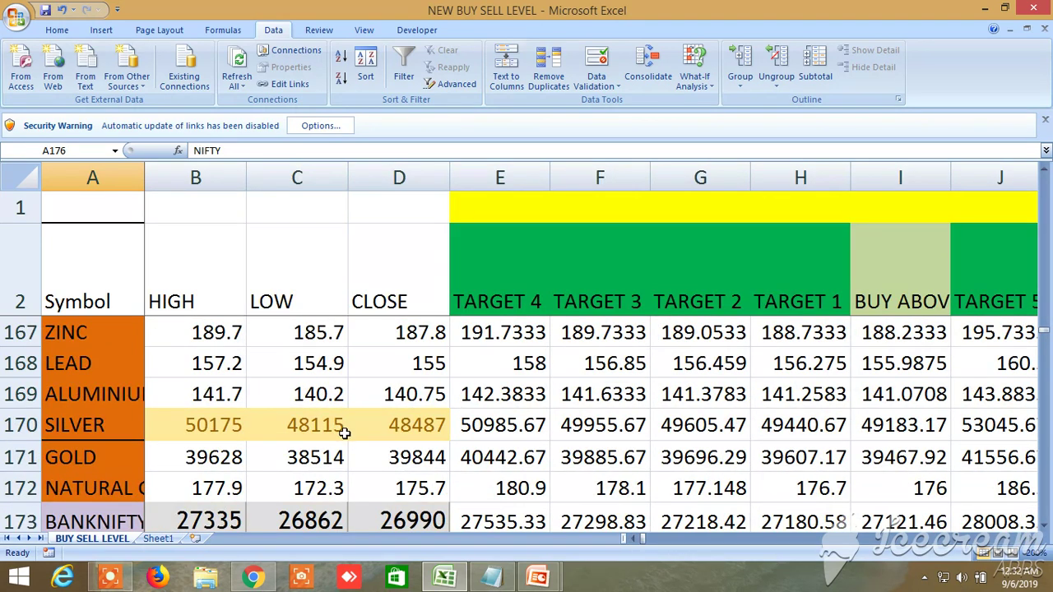
# - Examine the commodity rows across the BUY SELL LEVELS section, covering the buy targets, BUY ABOVE, sell targets and SELL BELOW columns
pyautogui.click(1033, 539)
pyautogui.click(1033, 540)
pyautogui.click(1033, 540)
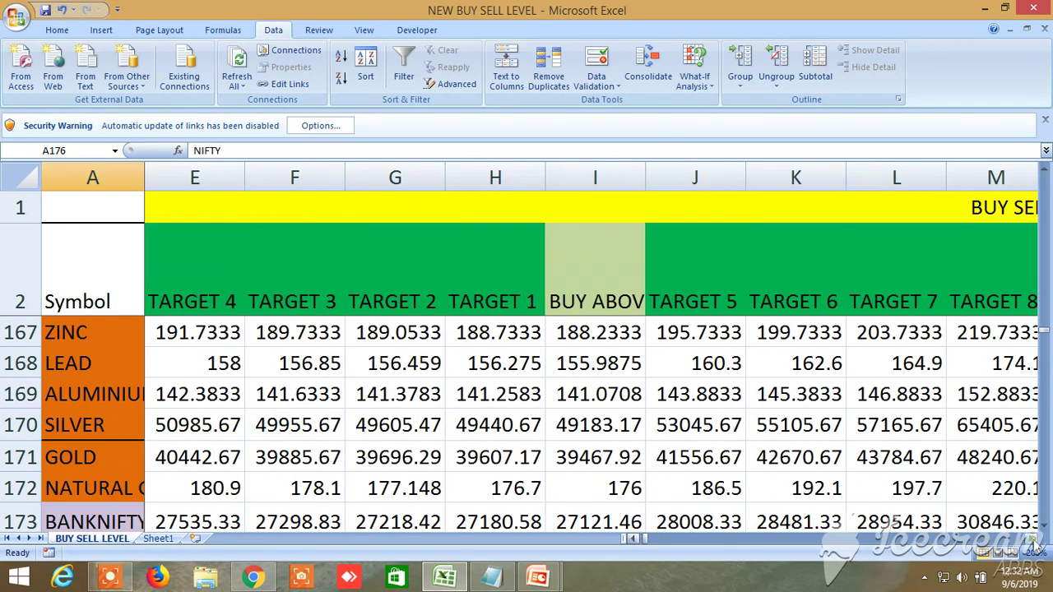
pyautogui.click(1032, 540)
pyautogui.click(1033, 540)
pyautogui.click(1032, 539)
pyautogui.click(1033, 540)
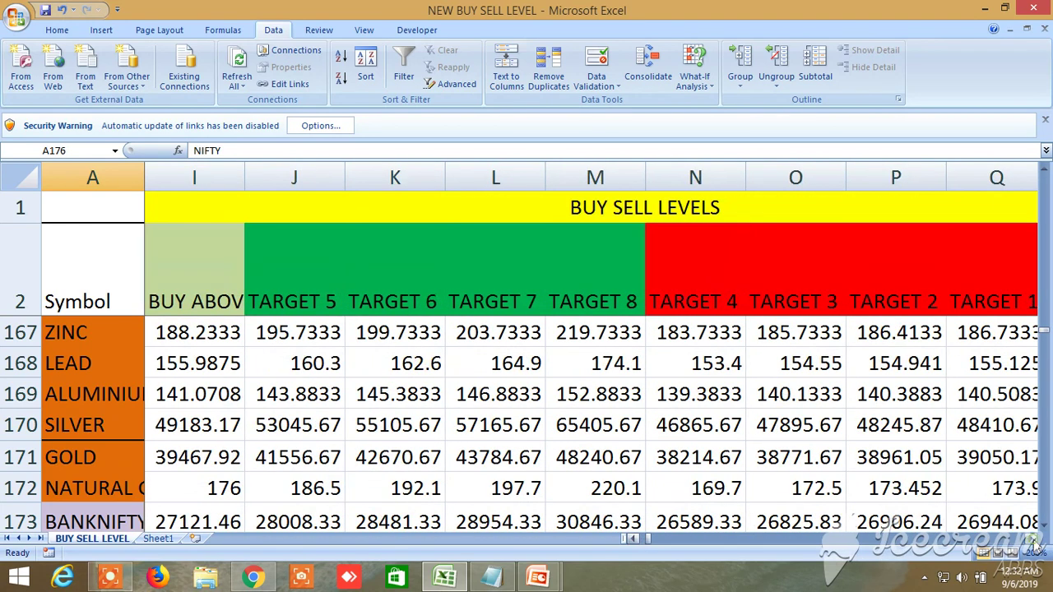
pyautogui.click(1033, 540)
pyautogui.click(1033, 539)
pyautogui.click(1032, 540)
pyautogui.click(1032, 539)
pyautogui.click(1032, 539)
pyautogui.click(1033, 539)
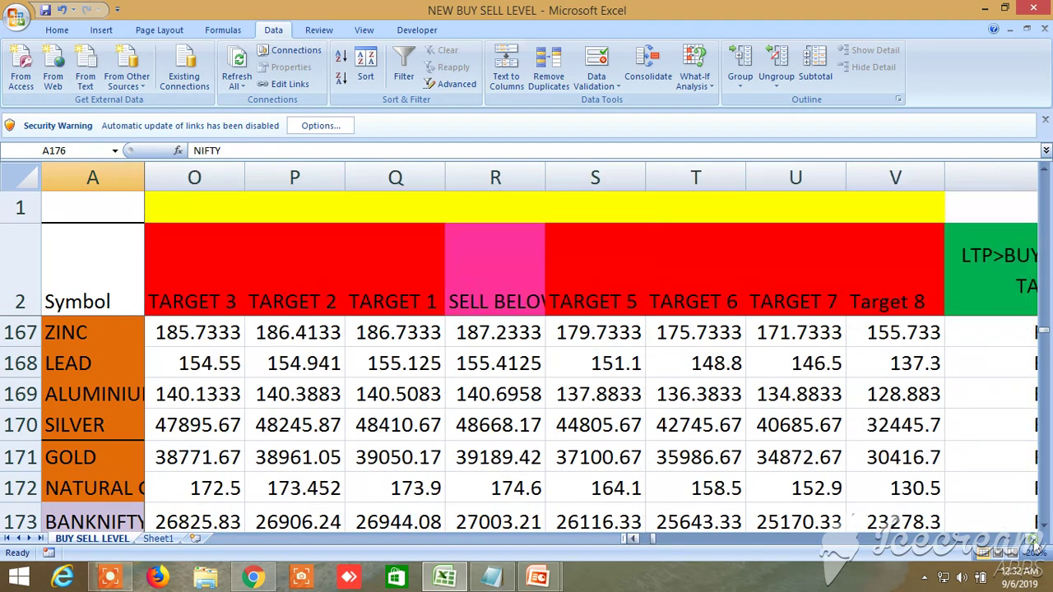
# - Review the commodity rows' LTP condition columns for both the buy targets and the sell targets
pyautogui.click(1032, 540)
pyautogui.click(1033, 539)
pyautogui.click(1032, 540)
pyautogui.click(1033, 539)
pyautogui.click(1032, 540)
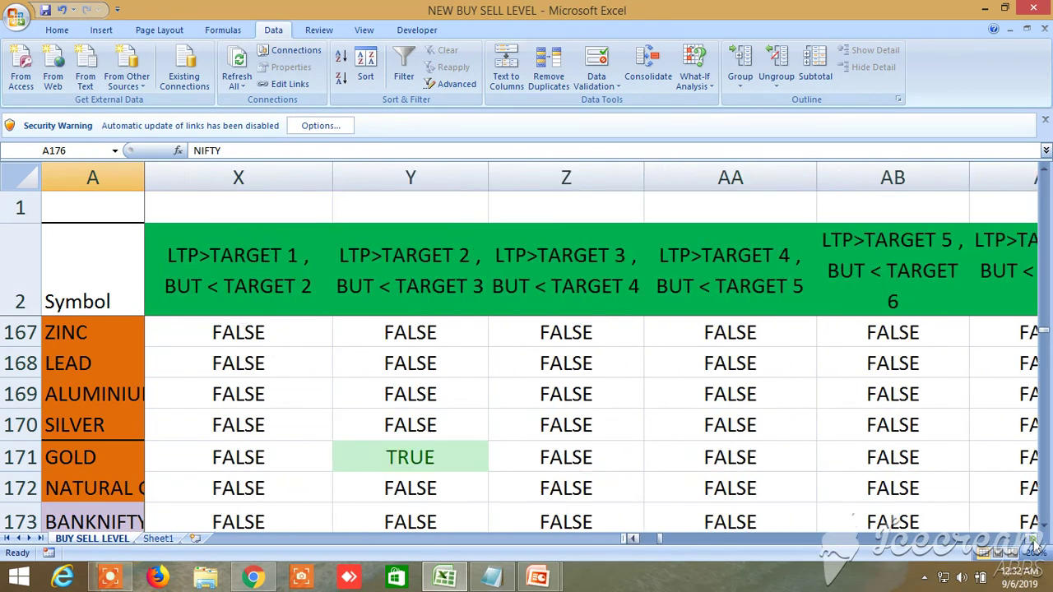
pyautogui.click(1032, 539)
pyautogui.click(1032, 540)
pyautogui.click(1033, 540)
pyautogui.click(1033, 540)
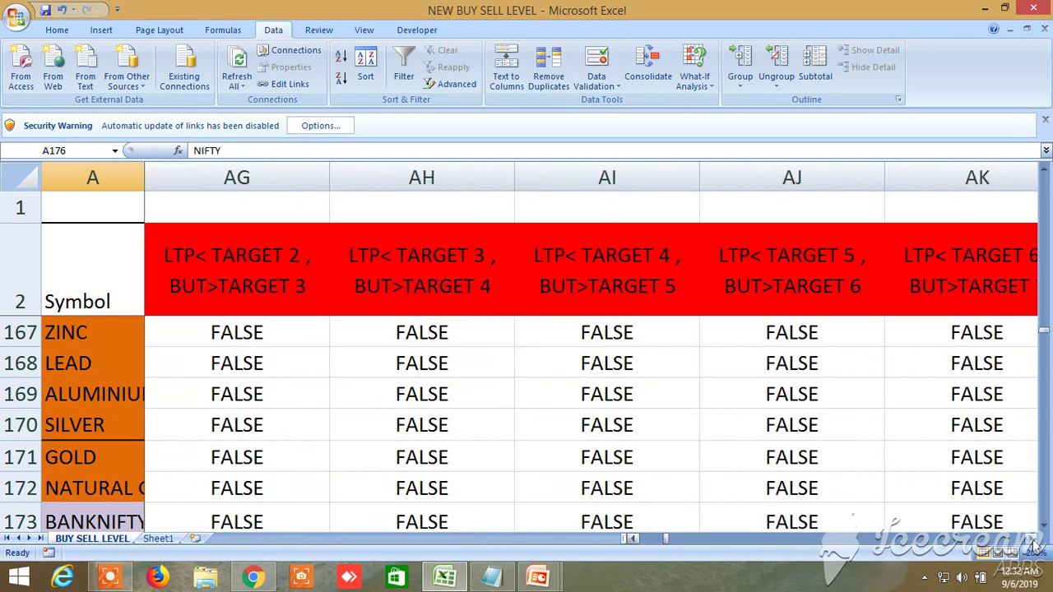
# - Review the commodities' ALTERNATIVE BUY SELL LEVELS, from BUY ABOVE and its targets through SELL BELOW and its targets to ADVANCE
pyautogui.click(1033, 540)
pyautogui.click(1032, 540)
pyautogui.click(1033, 539)
pyautogui.click(1033, 540)
pyautogui.click(1032, 540)
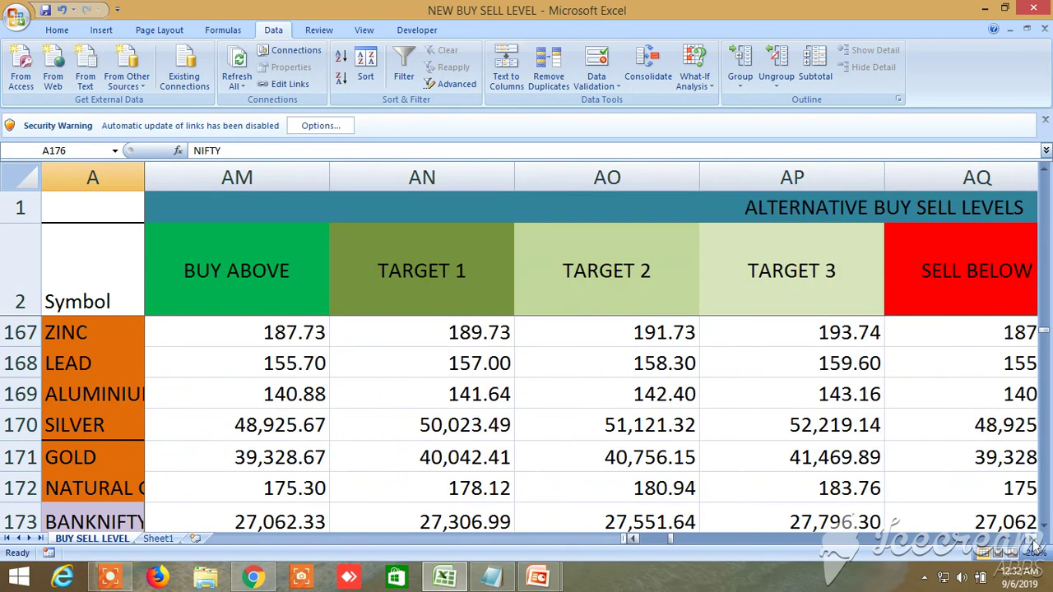
pyautogui.click(1033, 540)
pyautogui.click(1032, 539)
pyautogui.click(1032, 540)
pyautogui.click(1032, 539)
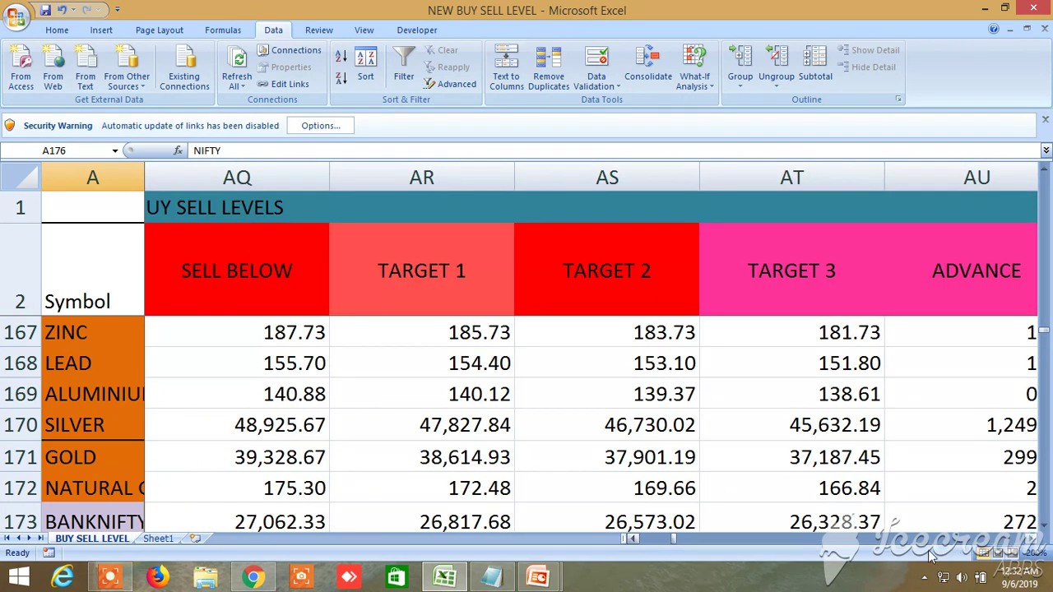
# - Look through the dark red stock rows below the indices, checking their levels, LTP conditions, alternative targets and ADVANCE/DECLINE columns
pyautogui.moveTo(673, 542); pyautogui.dragTo(638, 541)
pyautogui.scroll(-6, 310, 440)
pyautogui.scroll(-5, 309, 440)
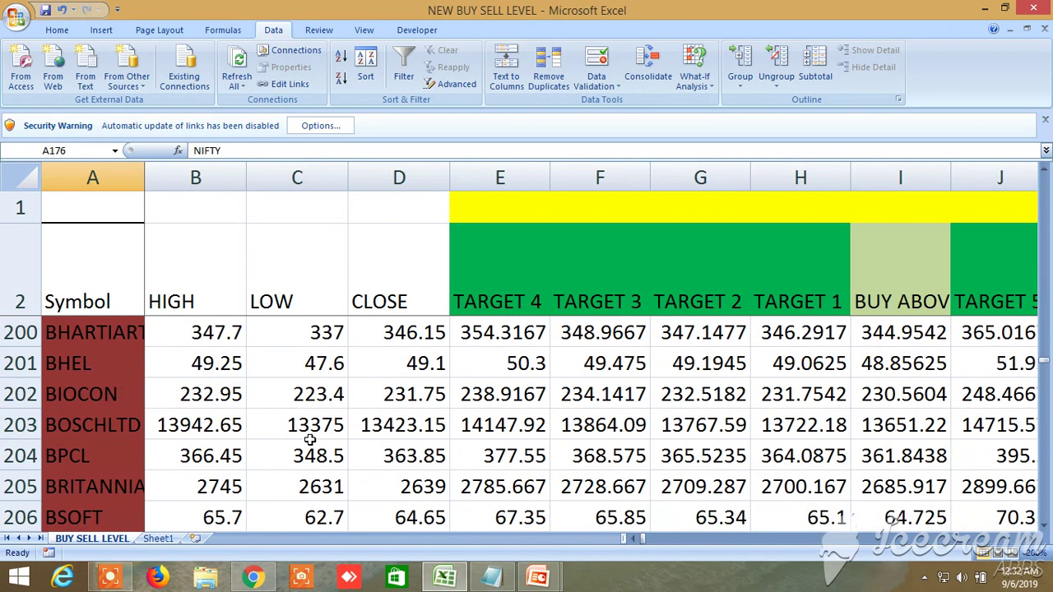
pyautogui.scroll(-2, 310, 440)
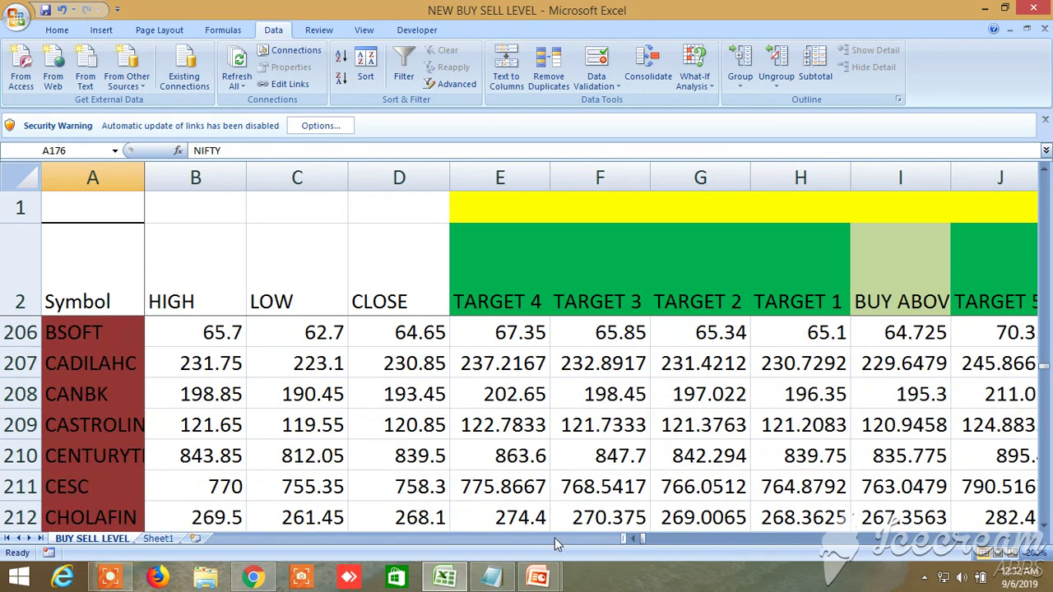
pyautogui.moveTo(635, 540); pyautogui.dragTo(663, 545)
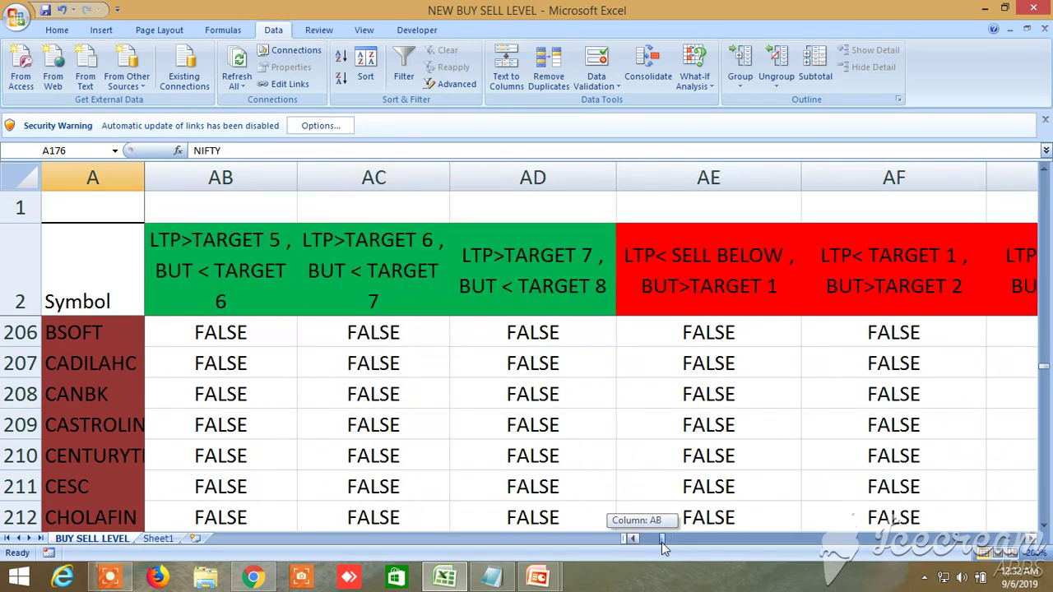
pyautogui.scroll(-6, 223, 425)
pyautogui.scroll(-4, 223, 425)
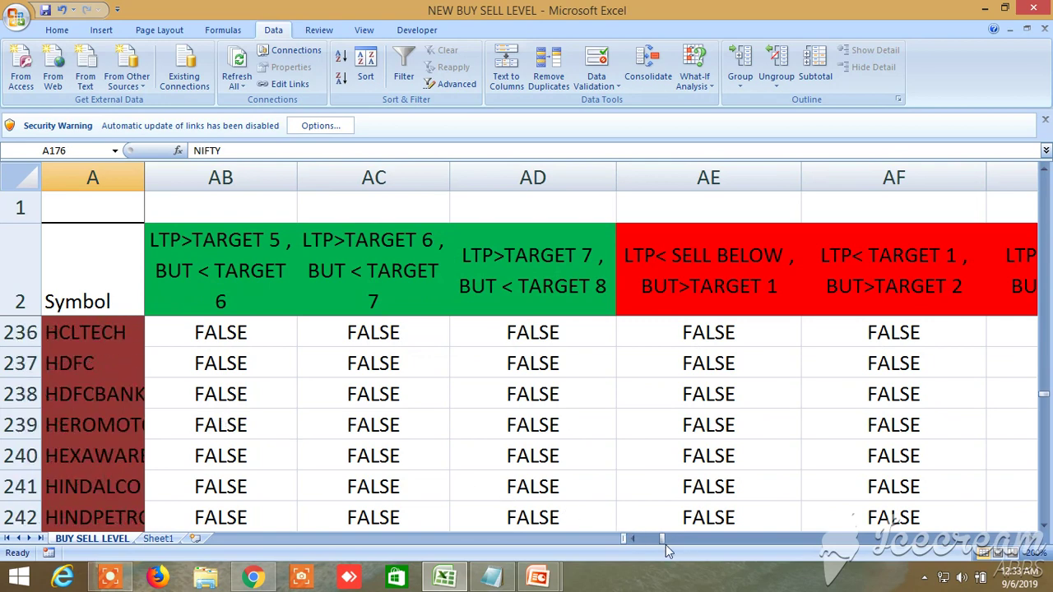
pyautogui.moveTo(662, 542)
pyautogui.mouseDown()
pyautogui.moveTo(634, 540)
pyautogui.moveTo(675, 542)
pyautogui.mouseUp()
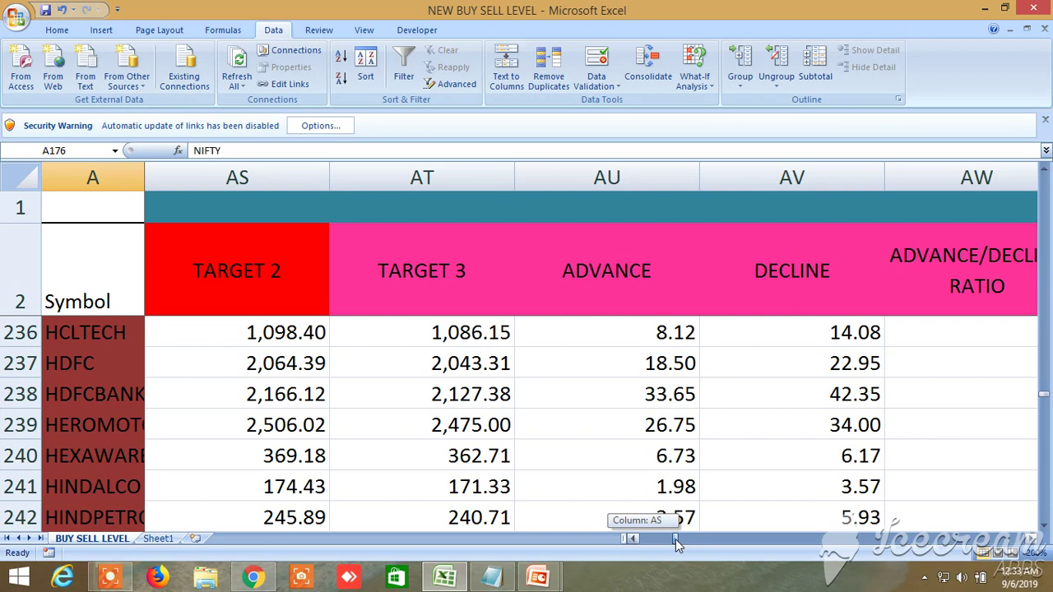
pyautogui.moveTo(675, 539); pyautogui.dragTo(675, 539)
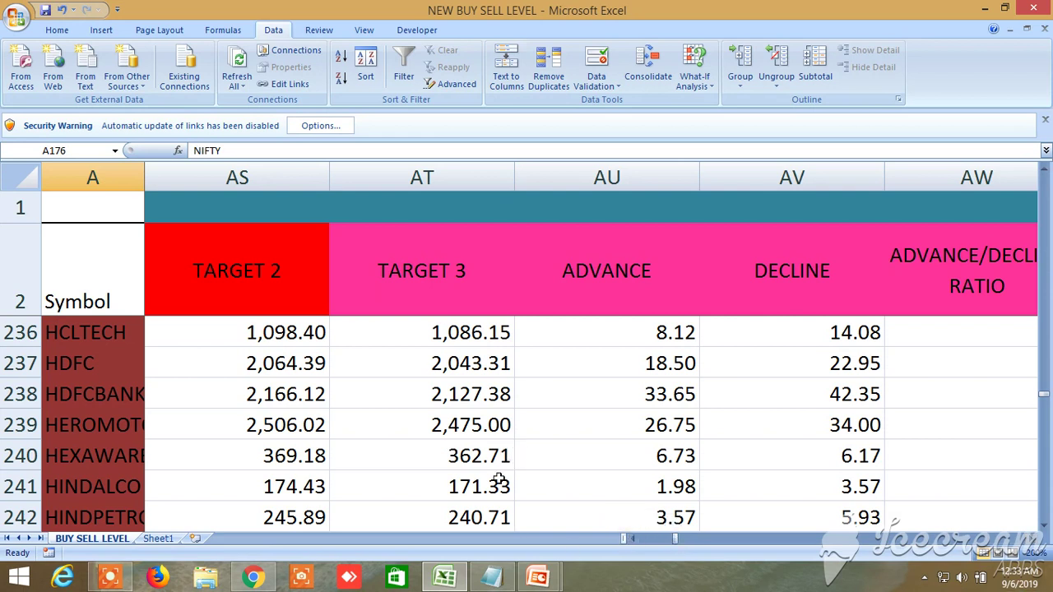
# - Switch to the NEW BUY SELL LEVELS note in Notepad and read its description of covered instruments, target layout and LTP screening
pyautogui.click(494, 579)
pyautogui.moveTo(614, 550)
pyautogui.mouseDown()
pyautogui.moveTo(694, 556)
pyautogui.moveTo(618, 548)
pyautogui.mouseUp()
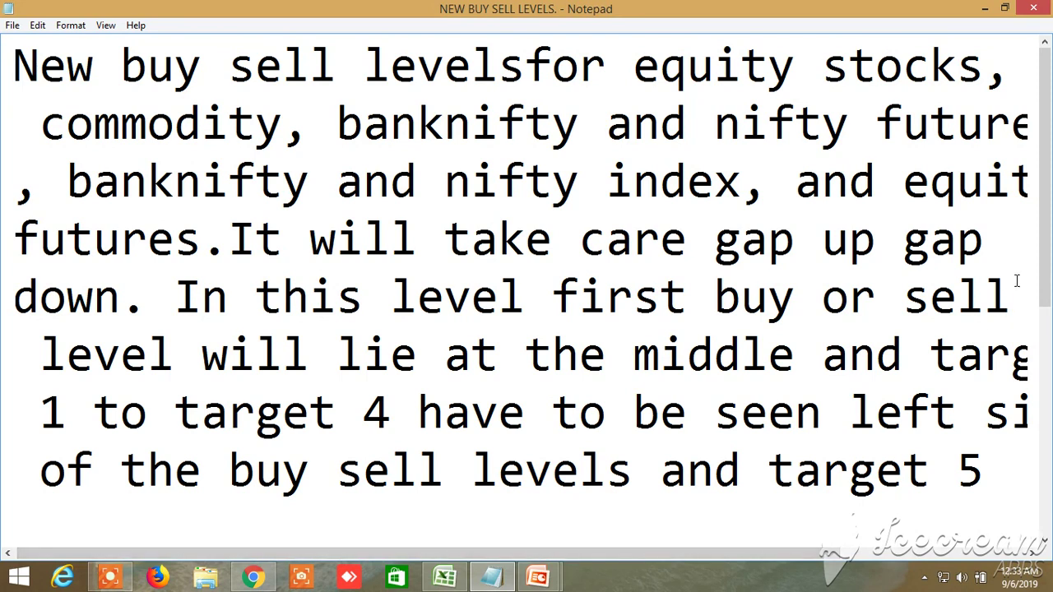
pyautogui.moveTo(1047, 284); pyautogui.dragTo(1047, 315)
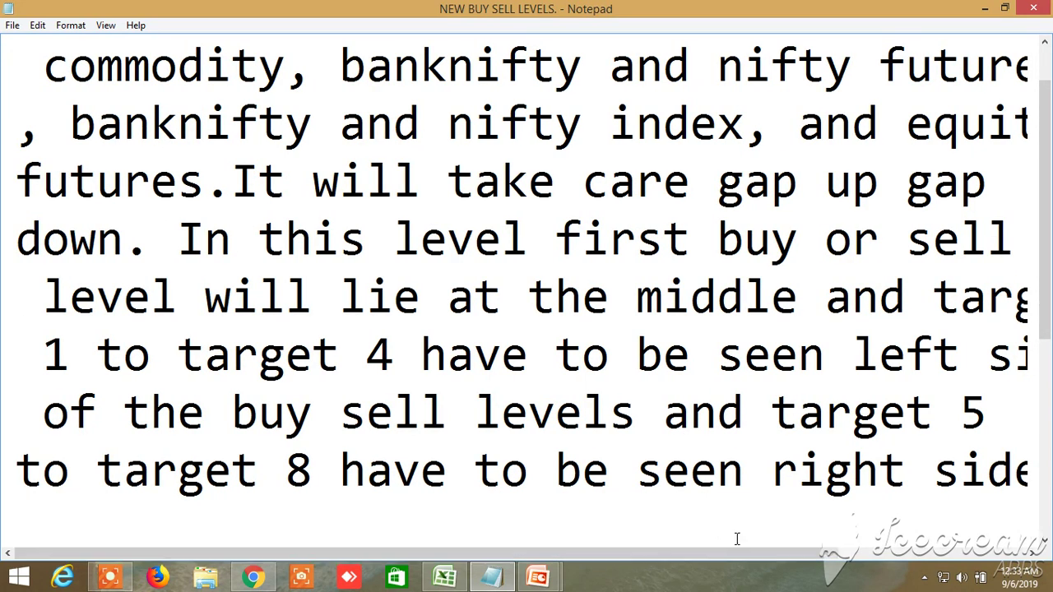
pyautogui.moveTo(756, 549); pyautogui.dragTo(885, 562)
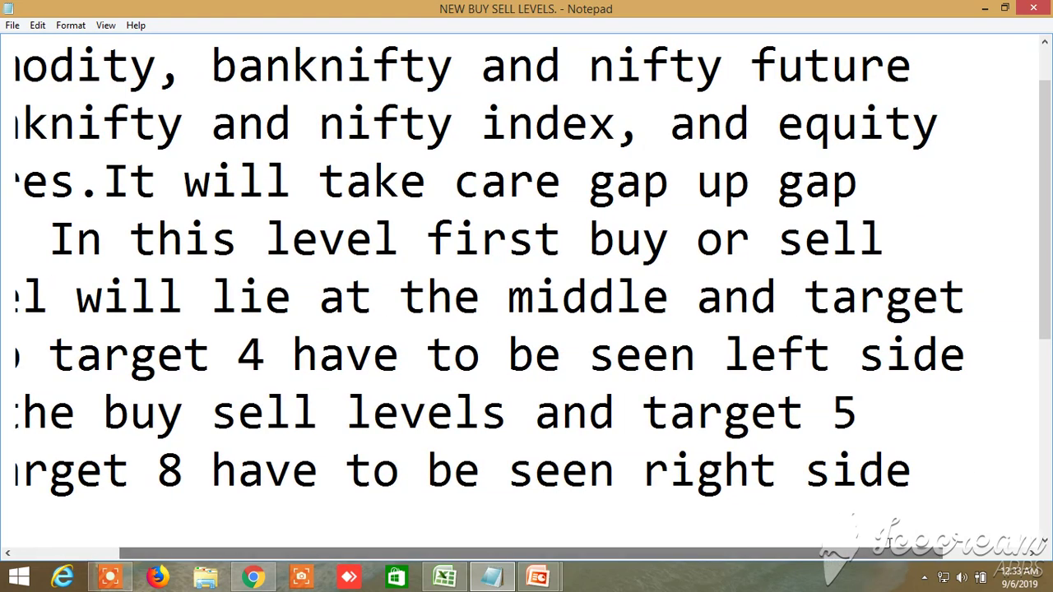
pyautogui.moveTo(1047, 328); pyautogui.dragTo(1047, 390)
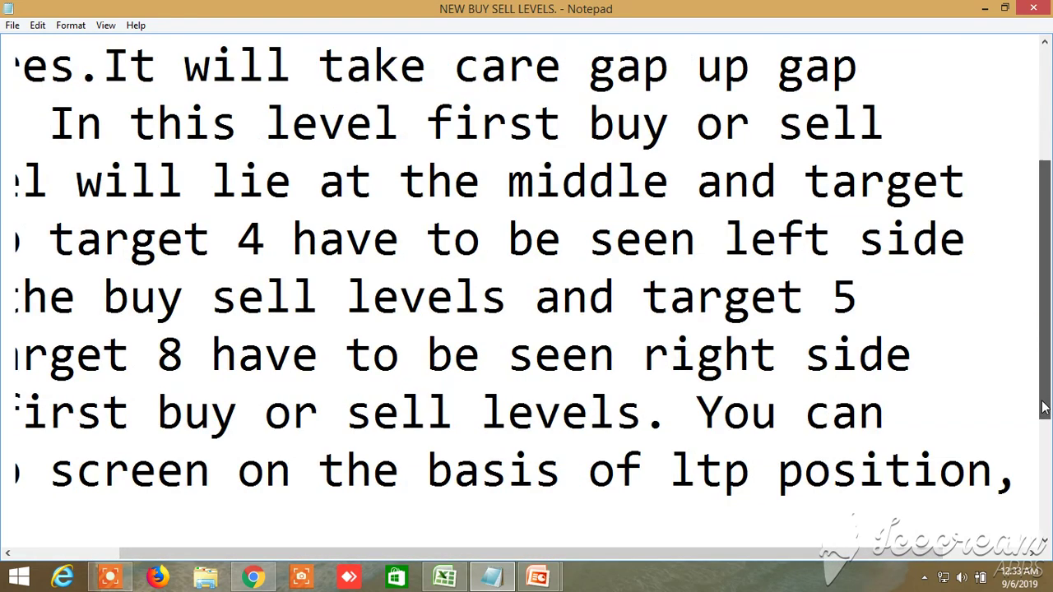
pyautogui.moveTo(911, 555)
pyautogui.mouseDown()
pyautogui.moveTo(810, 559)
pyautogui.moveTo(891, 559)
pyautogui.mouseUp()
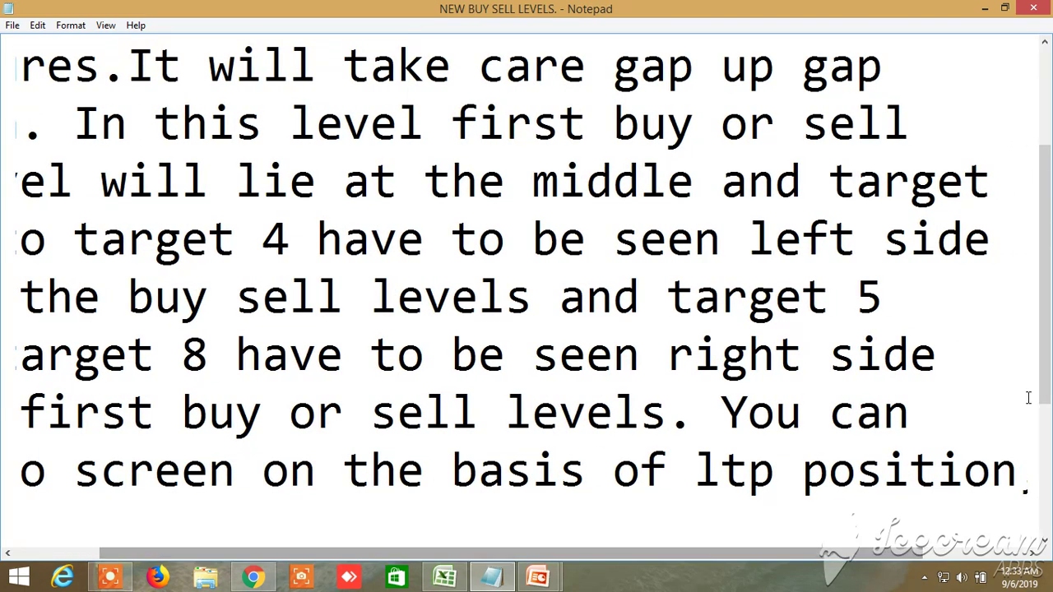